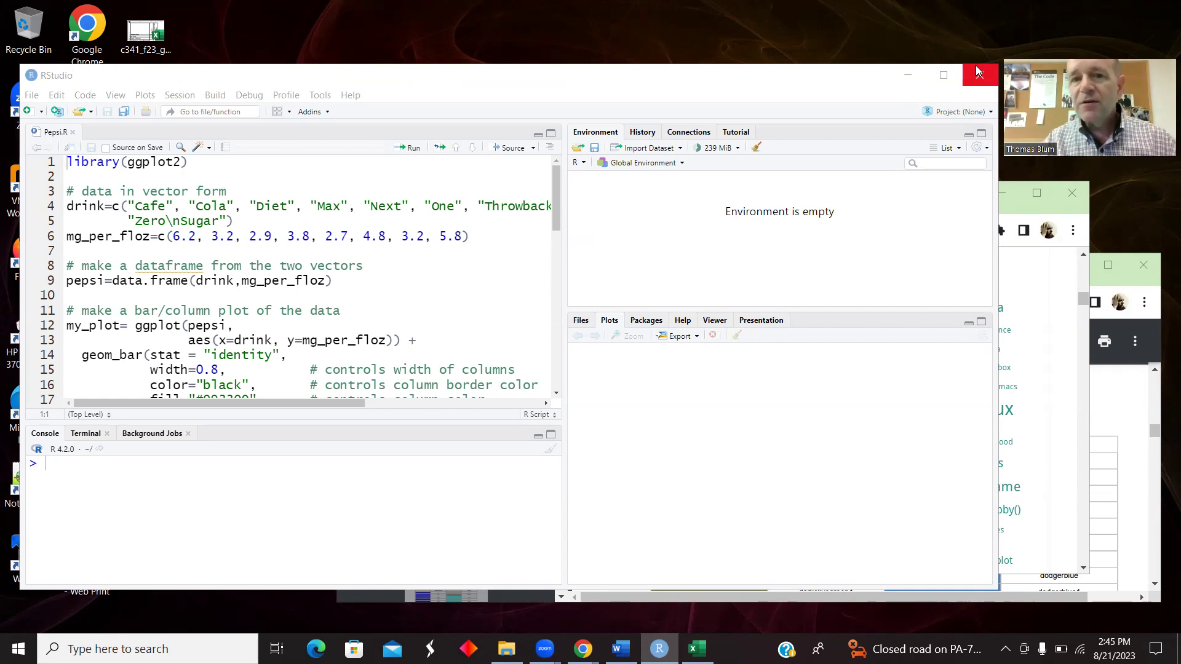
# Run script lines 1–9 to load ggplot2 and build the 8-row pepsi data frame
pyautogui.click(276, 163)
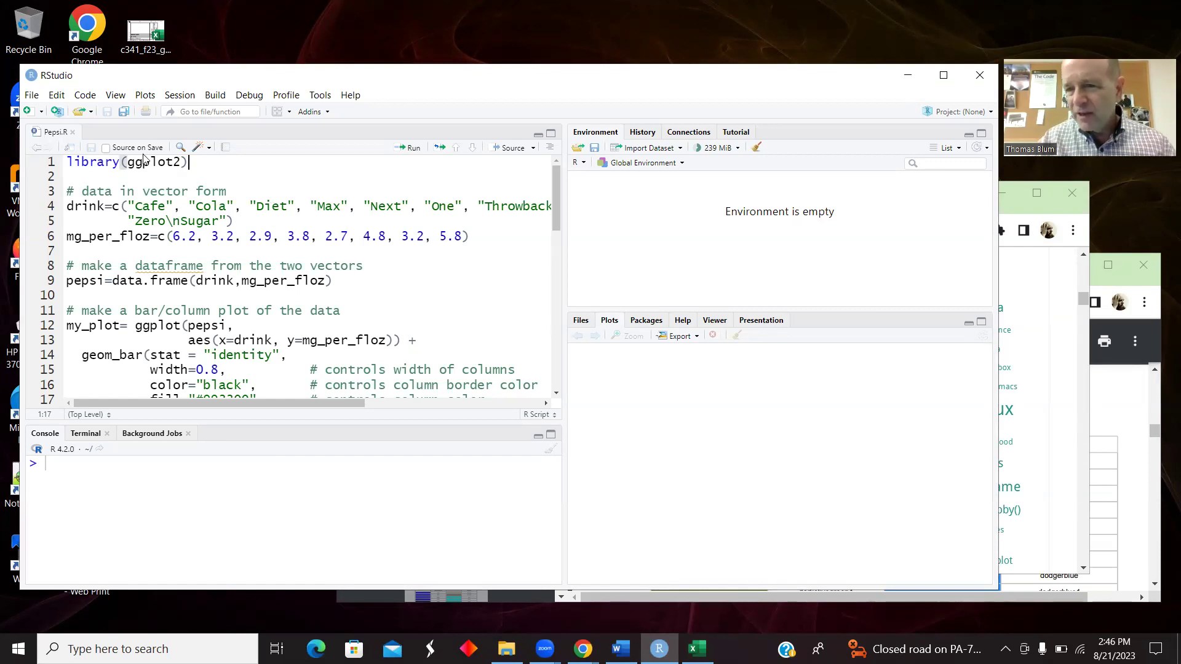
pyautogui.click(188, 162)
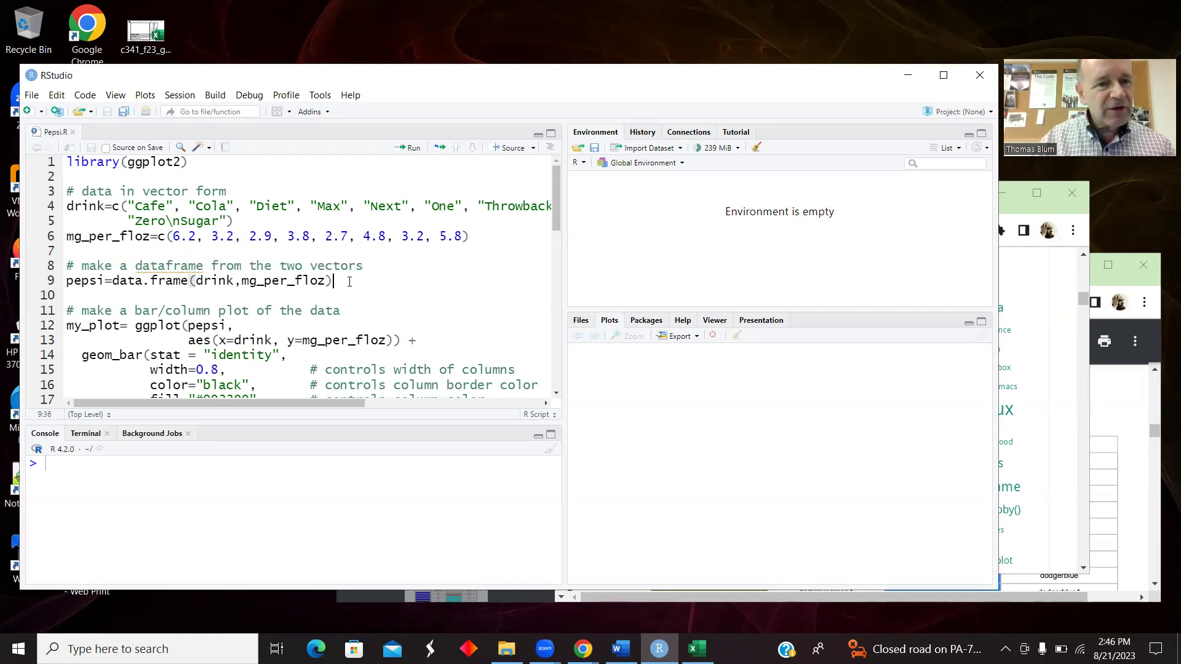
pyautogui.moveTo(352, 282); pyautogui.dragTo(67, 158)
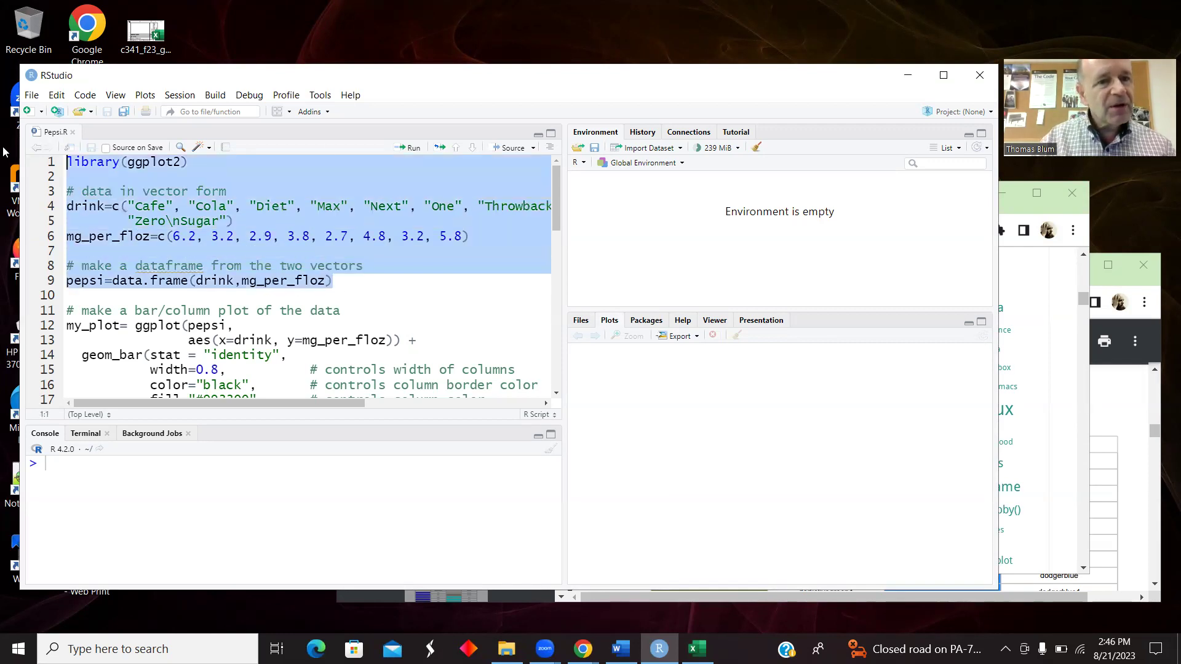
pyautogui.click(411, 149)
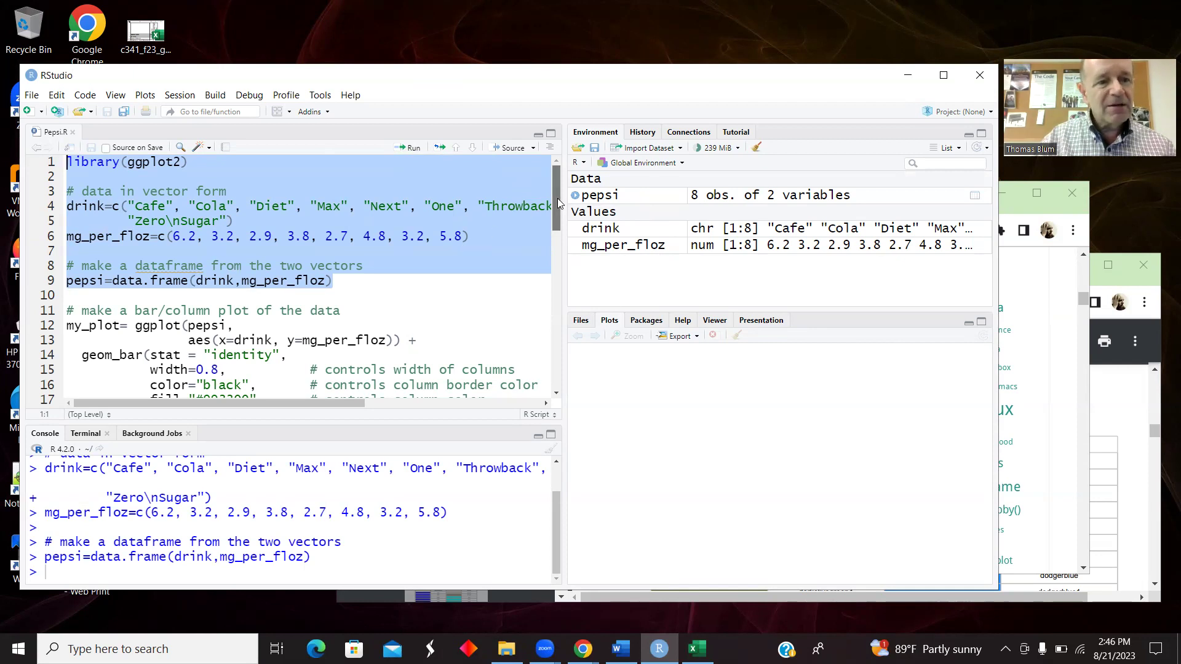
pyautogui.moveTo(559, 203); pyautogui.dragTo(559, 236)
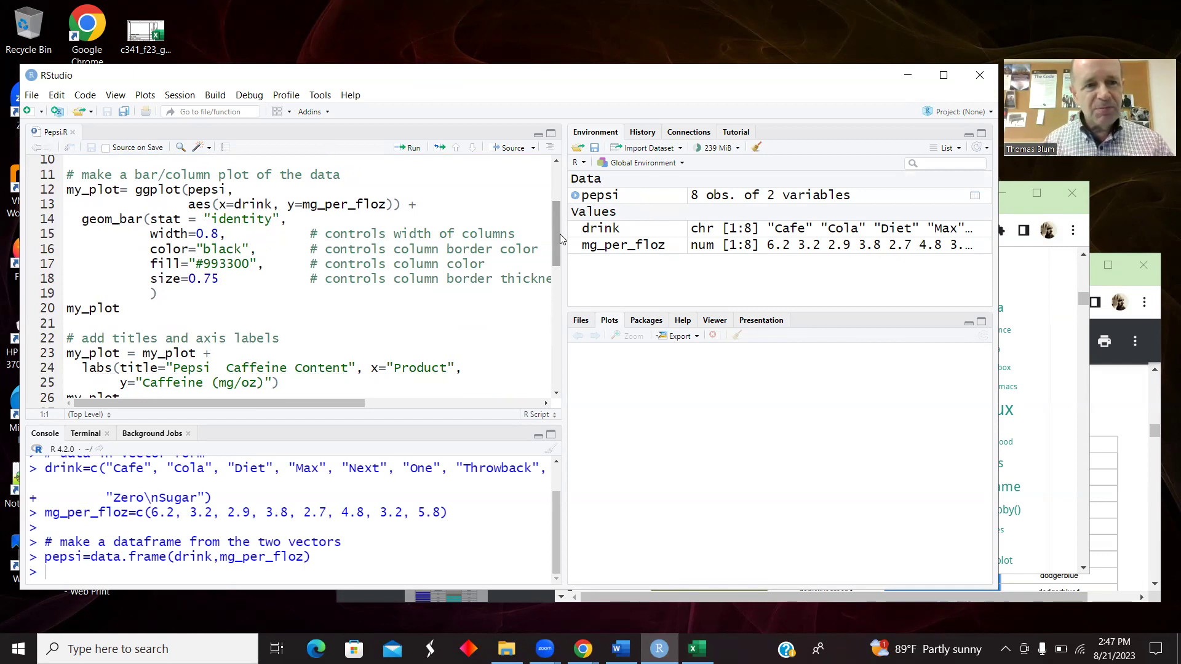
pyautogui.click(219, 188)
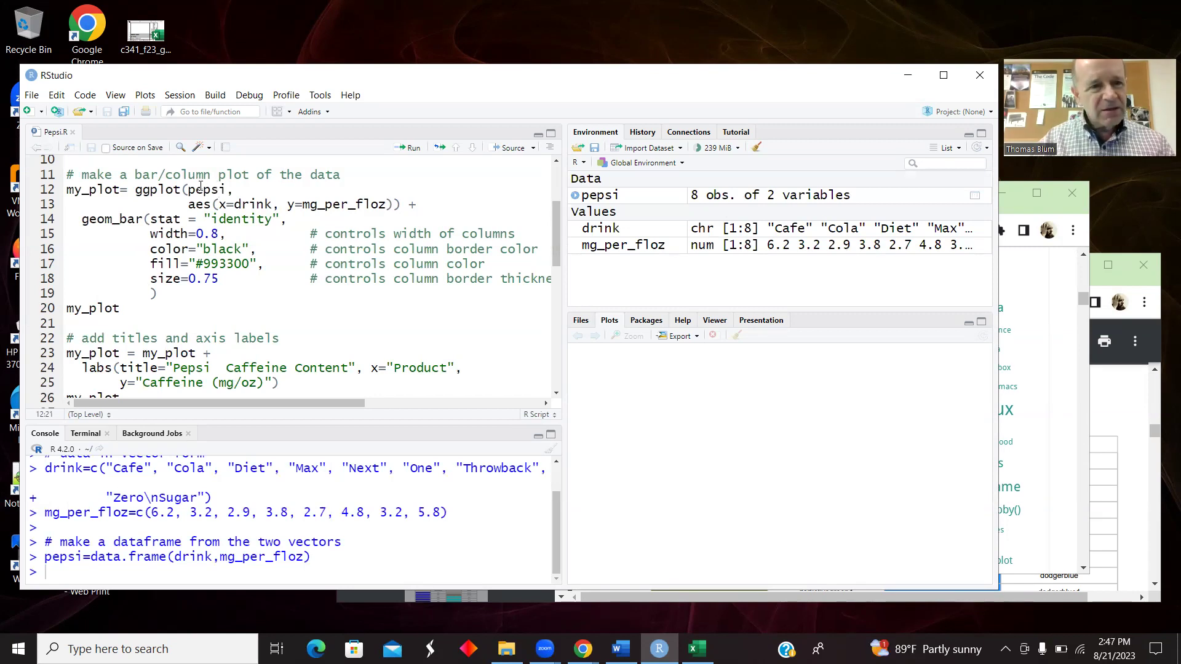
pyautogui.moveTo(189, 190); pyautogui.dragTo(216, 189)
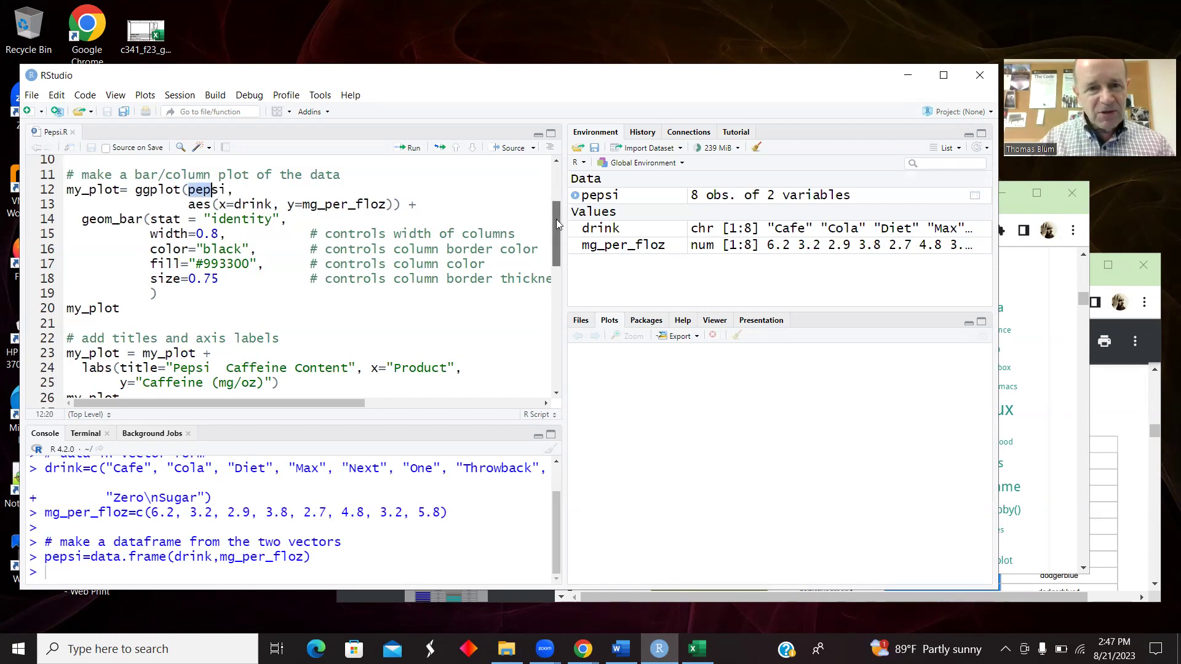
pyautogui.scroll(3, 556, 228)
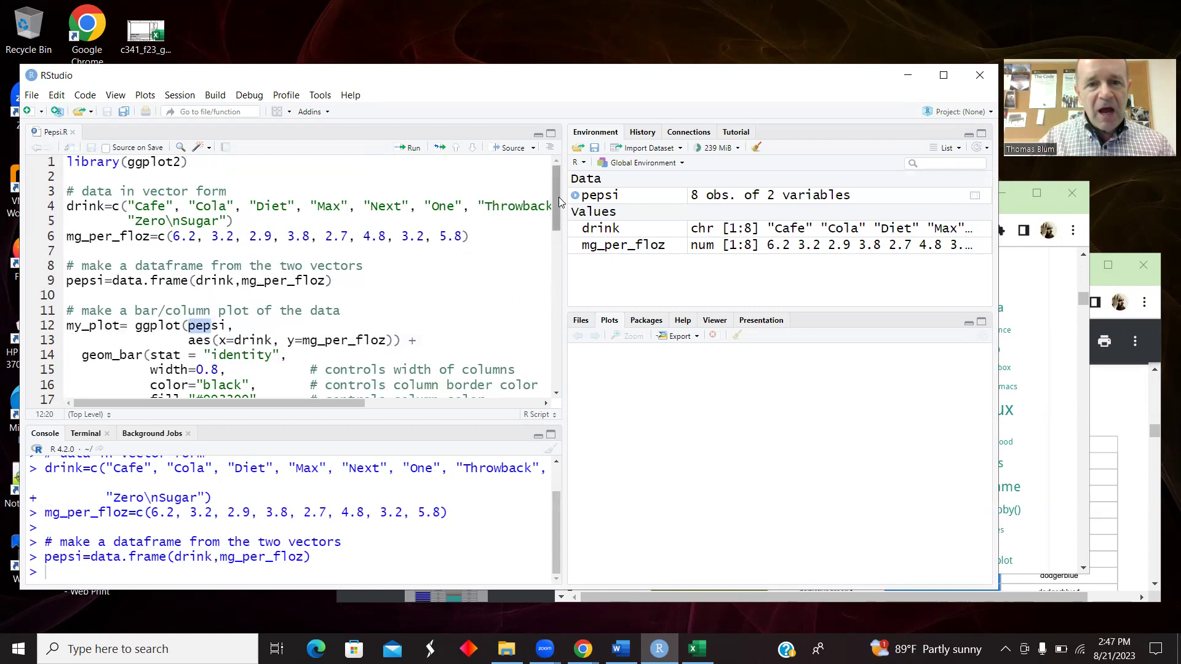
pyautogui.scroll(-2, 500, 294)
pyautogui.scroll(-3, 237, 192)
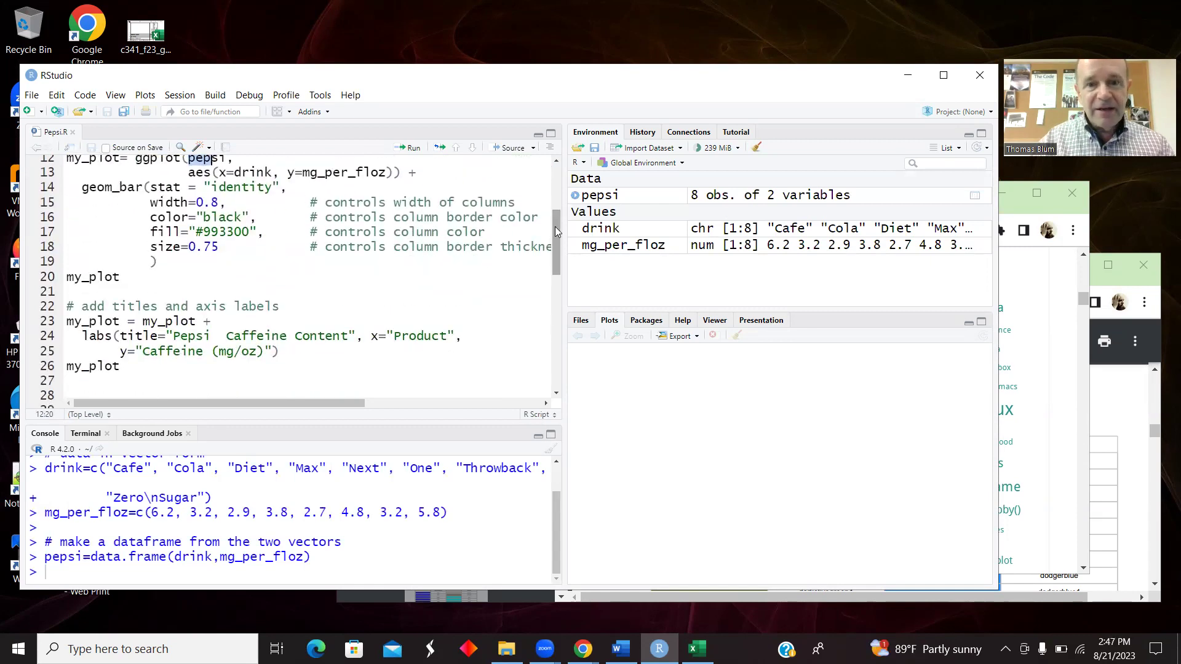
pyautogui.scroll(2, 556, 221)
pyautogui.moveTo(188, 232); pyautogui.dragTo(225, 232)
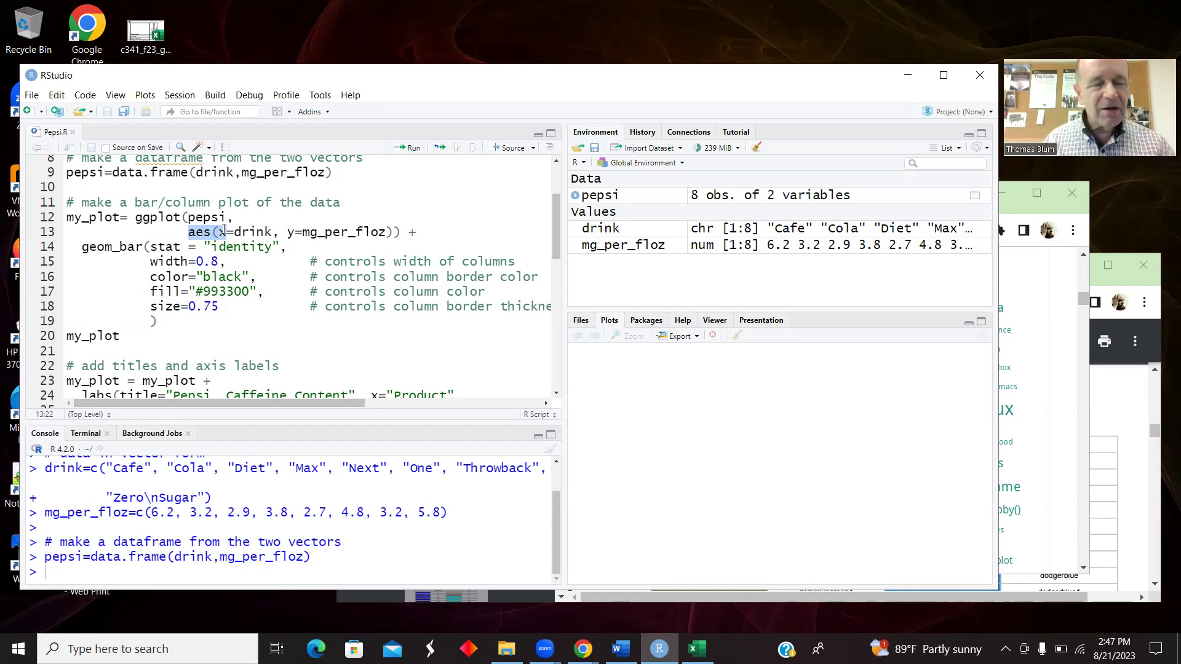
pyautogui.moveTo(287, 231); pyautogui.dragTo(388, 231)
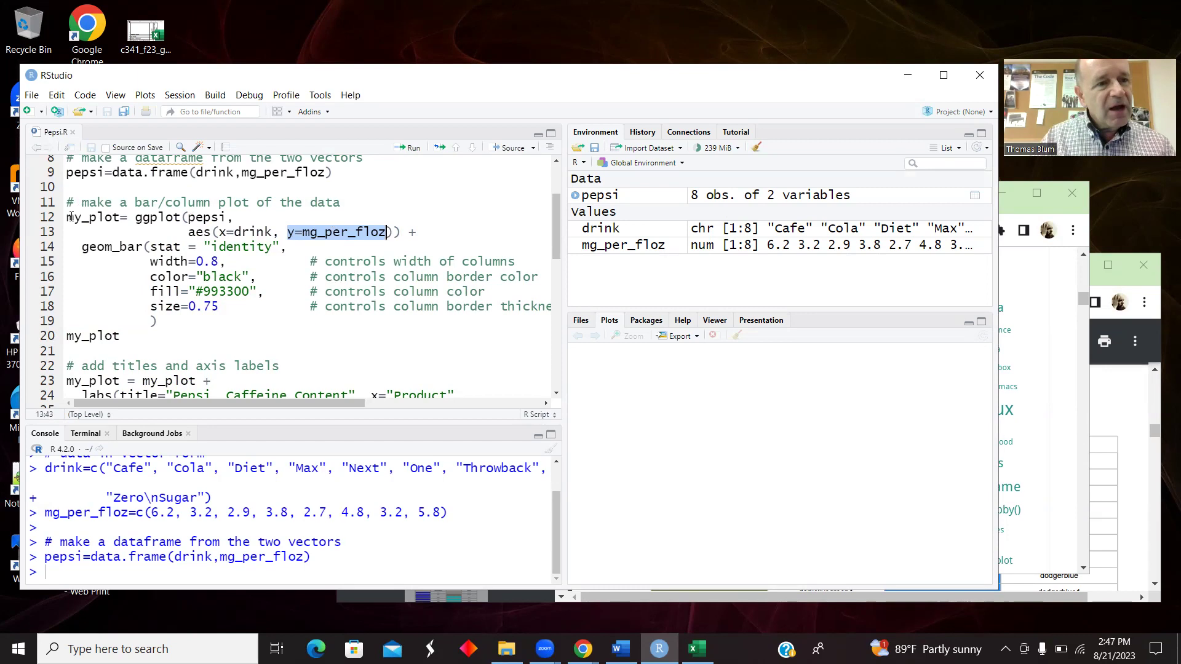
pyautogui.moveTo(408, 232); pyautogui.dragTo(426, 233)
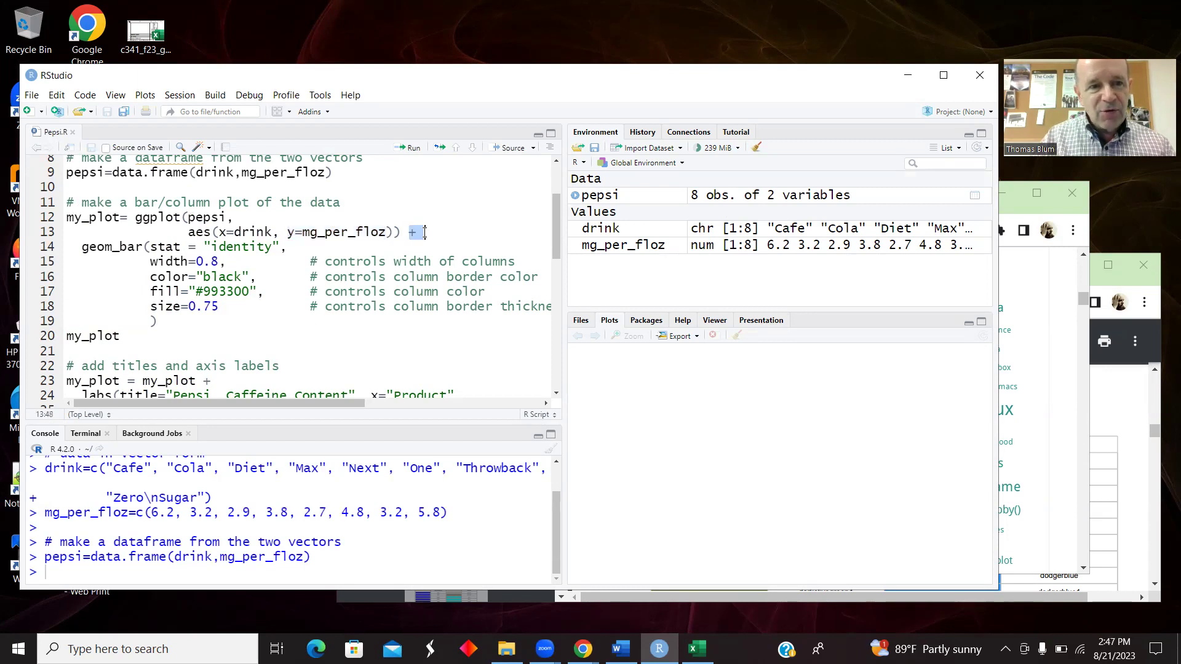
pyautogui.click(79, 248)
pyautogui.moveTo(82, 248); pyautogui.dragTo(175, 250)
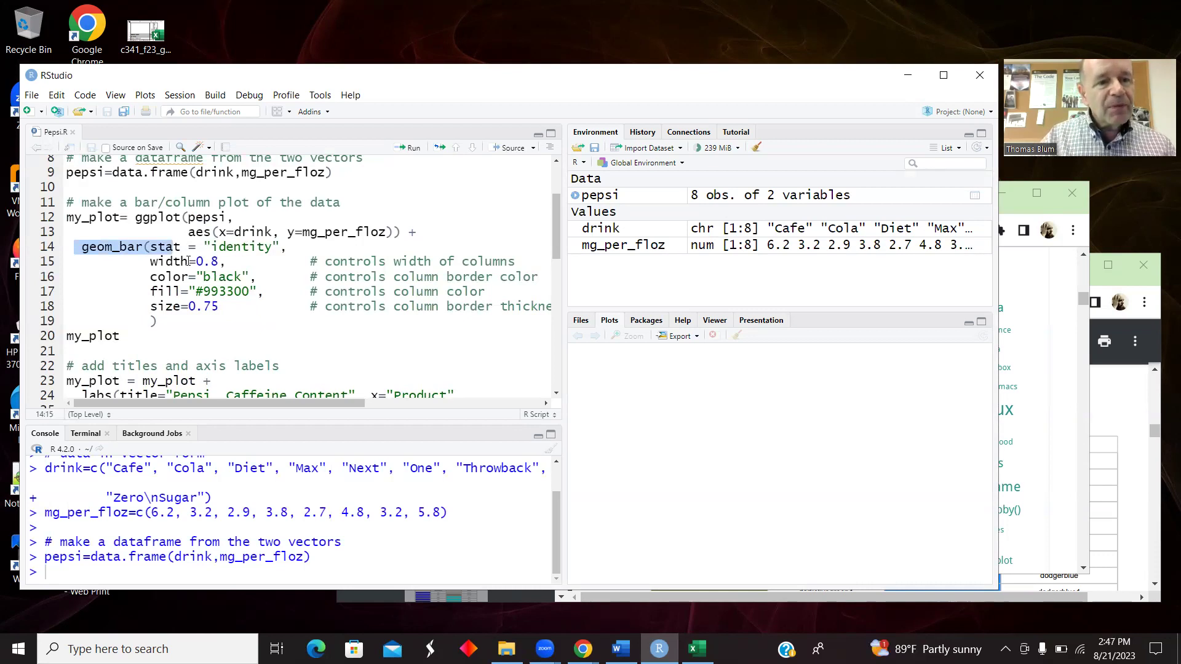
pyautogui.click(189, 262)
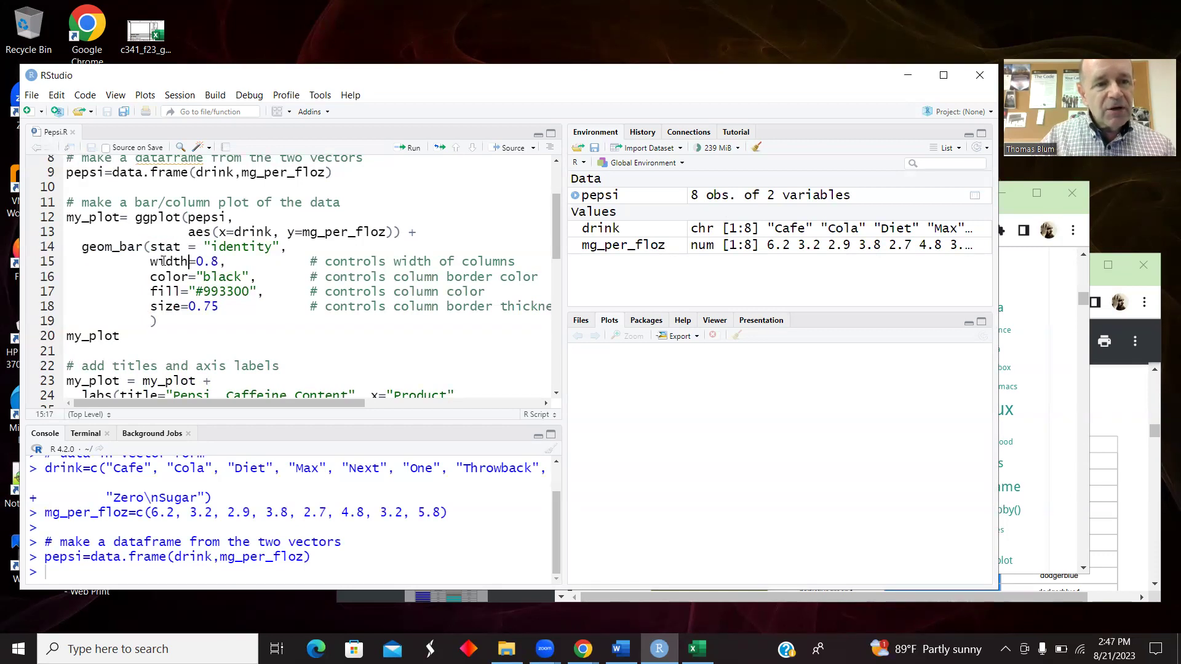
pyautogui.moveTo(151, 260); pyautogui.dragTo(222, 262)
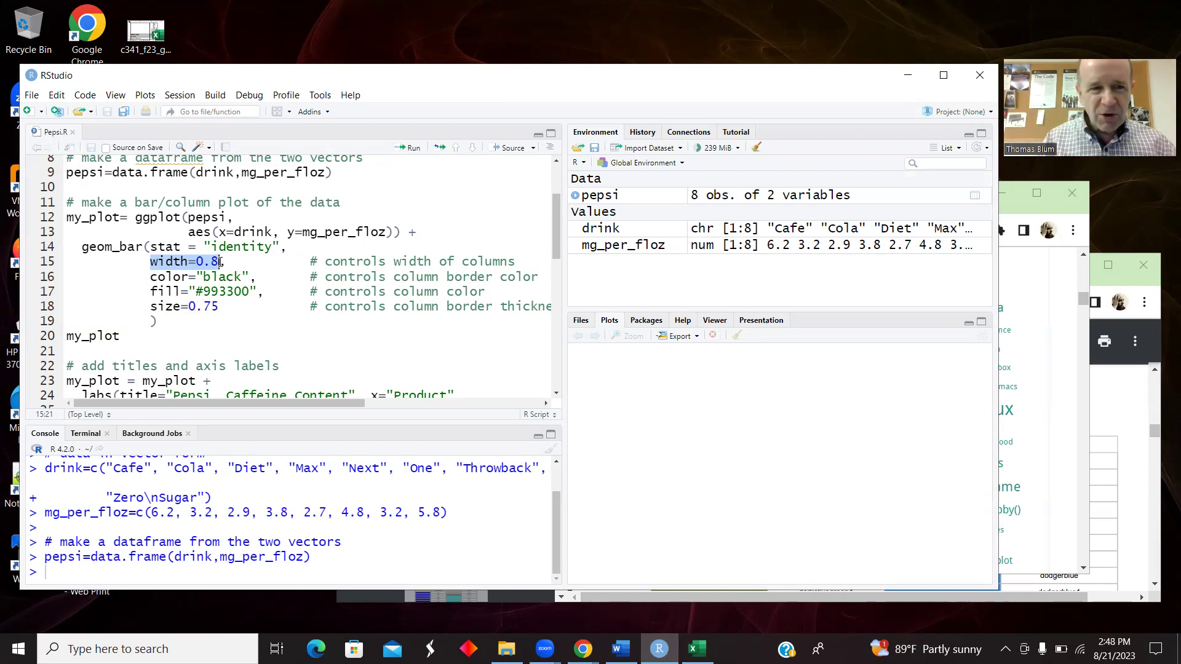
pyautogui.click(150, 277)
pyautogui.moveTo(150, 278); pyautogui.dragTo(262, 279)
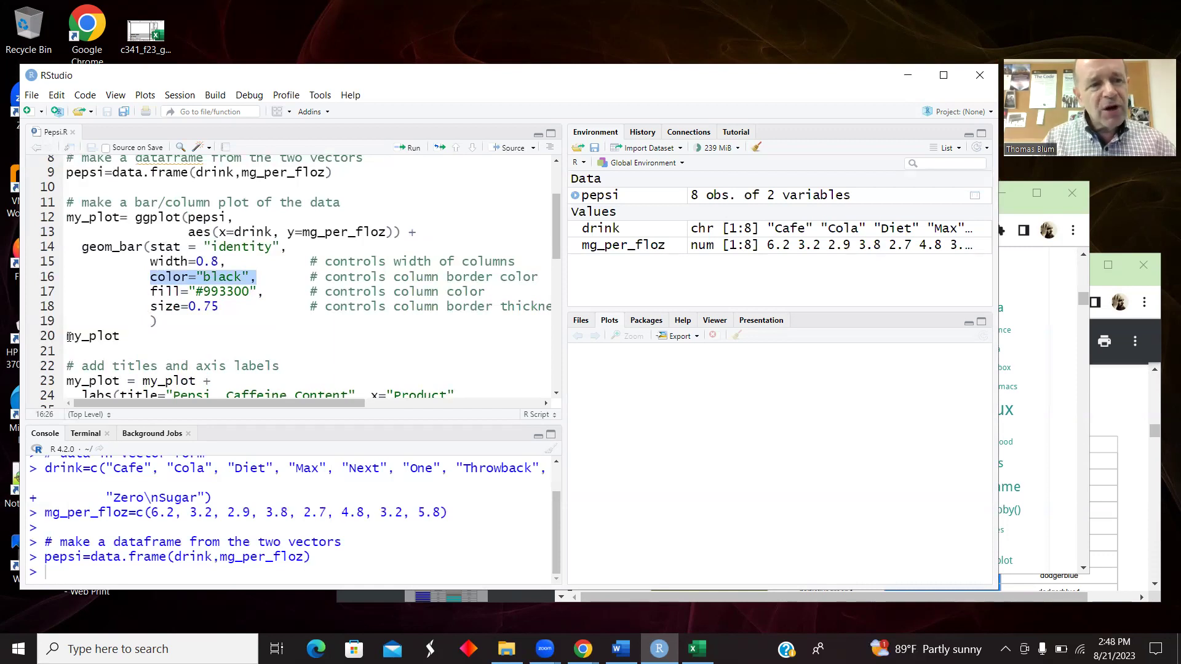
pyautogui.moveTo(151, 291); pyautogui.dragTo(270, 292)
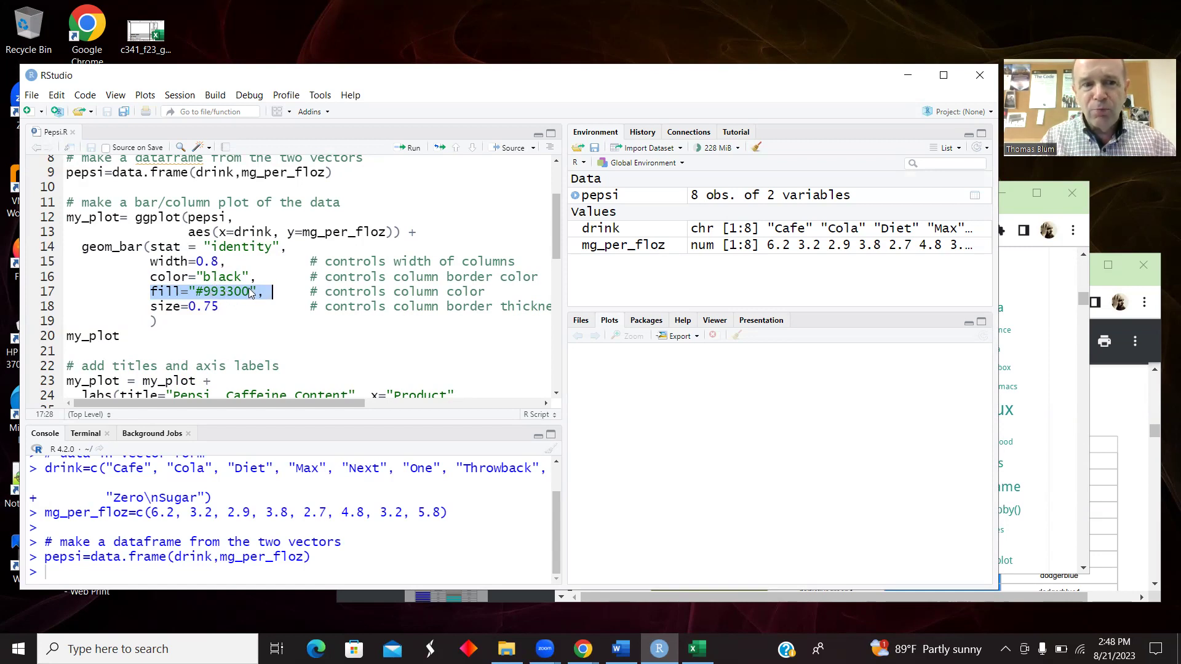
pyautogui.moveTo(150, 307); pyautogui.dragTo(220, 306)
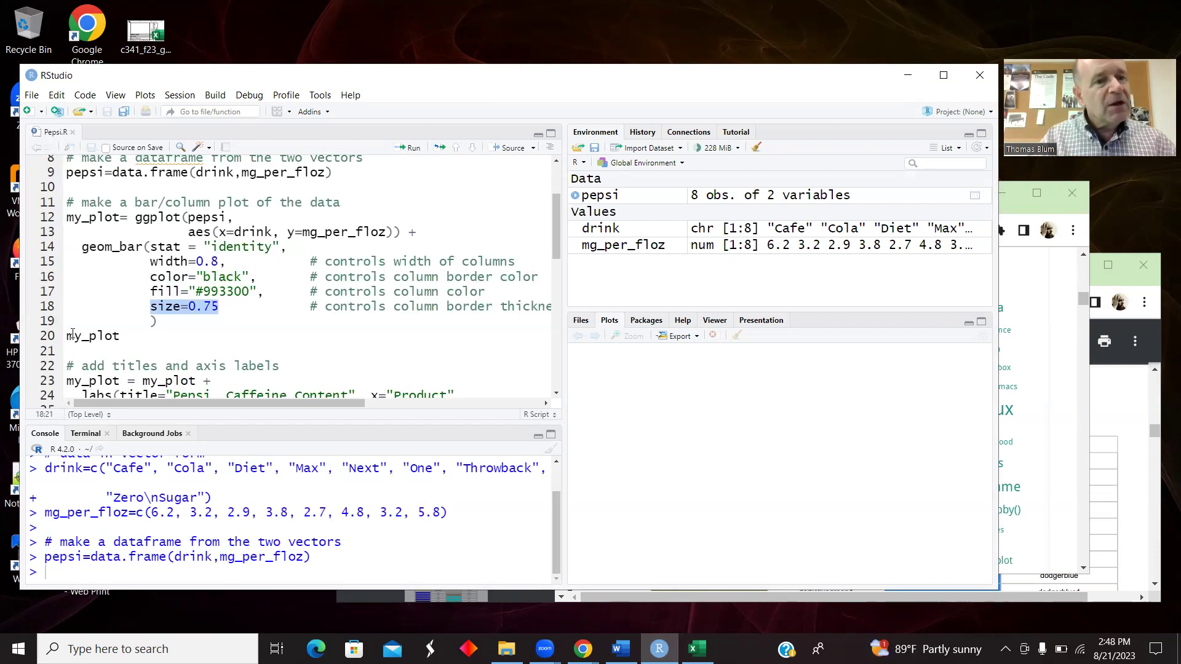
pyautogui.moveTo(120, 336); pyautogui.dragTo(36, 214)
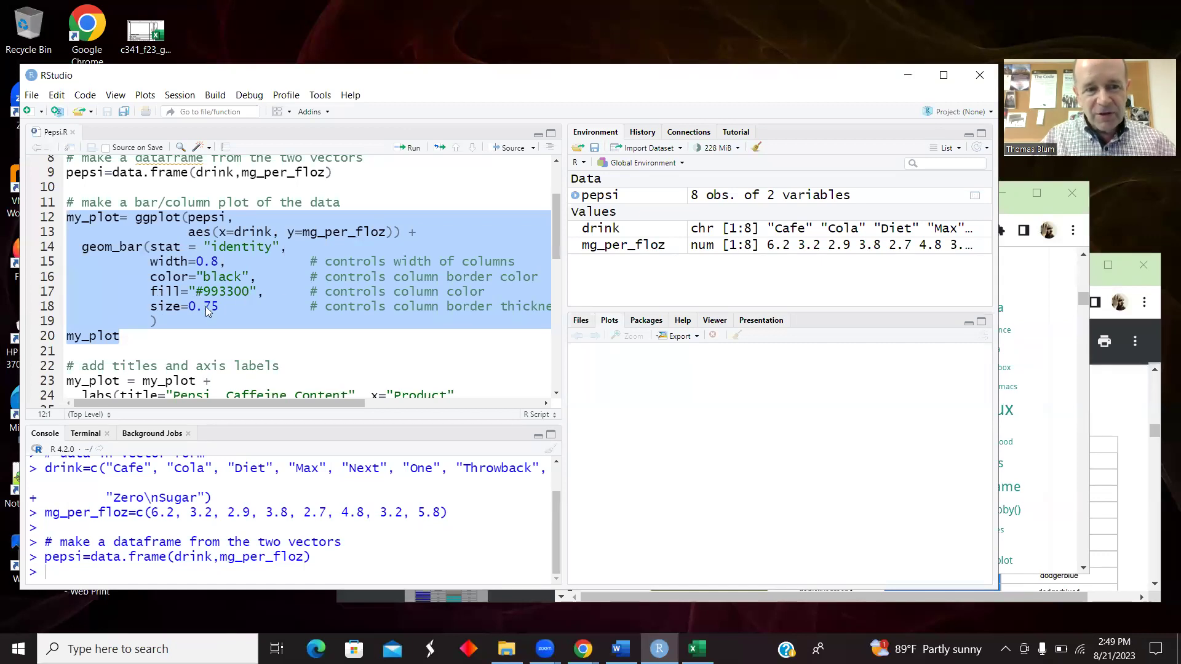
# Run lines 12–20 to draw black-outlined brown bars, then highlight \n in "Zero\nSugar"
pyautogui.click(145, 338)
pyautogui.moveTo(121, 336); pyautogui.dragTo(66, 218)
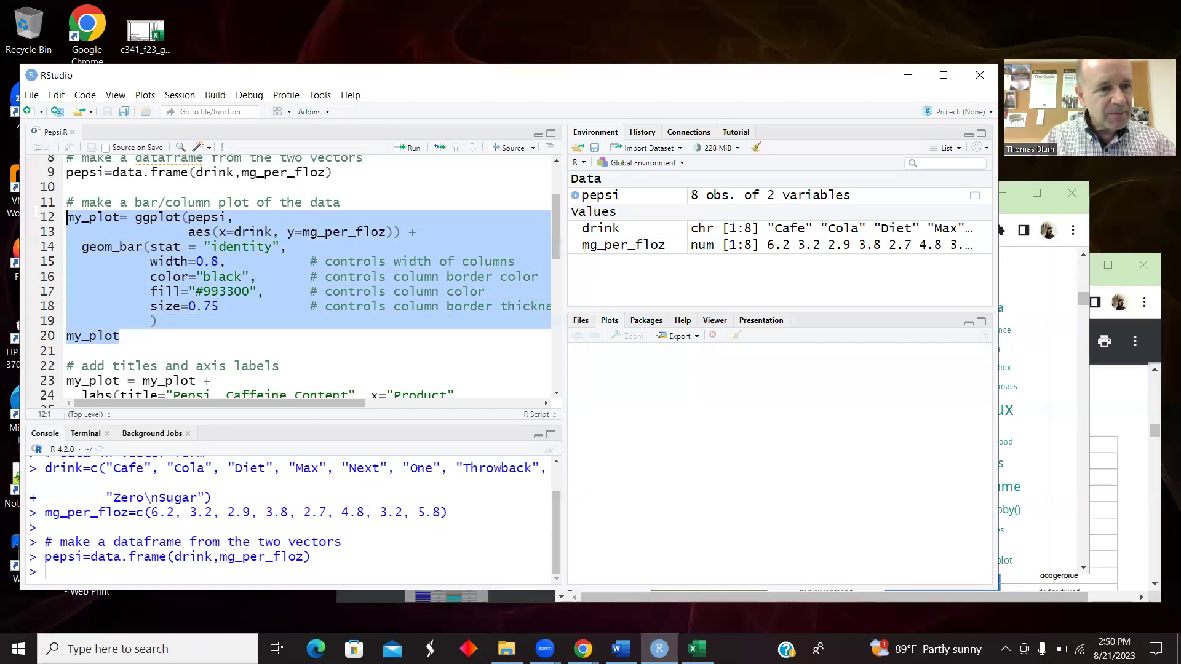
pyautogui.click(411, 149)
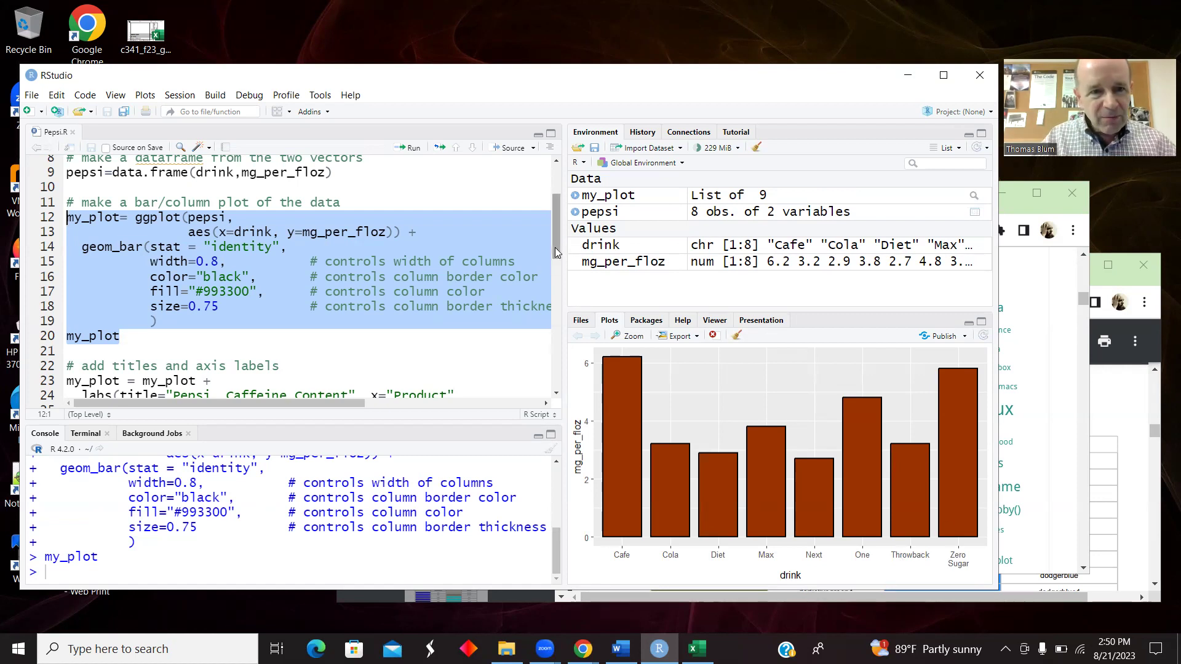
pyautogui.scroll(3, 559, 251)
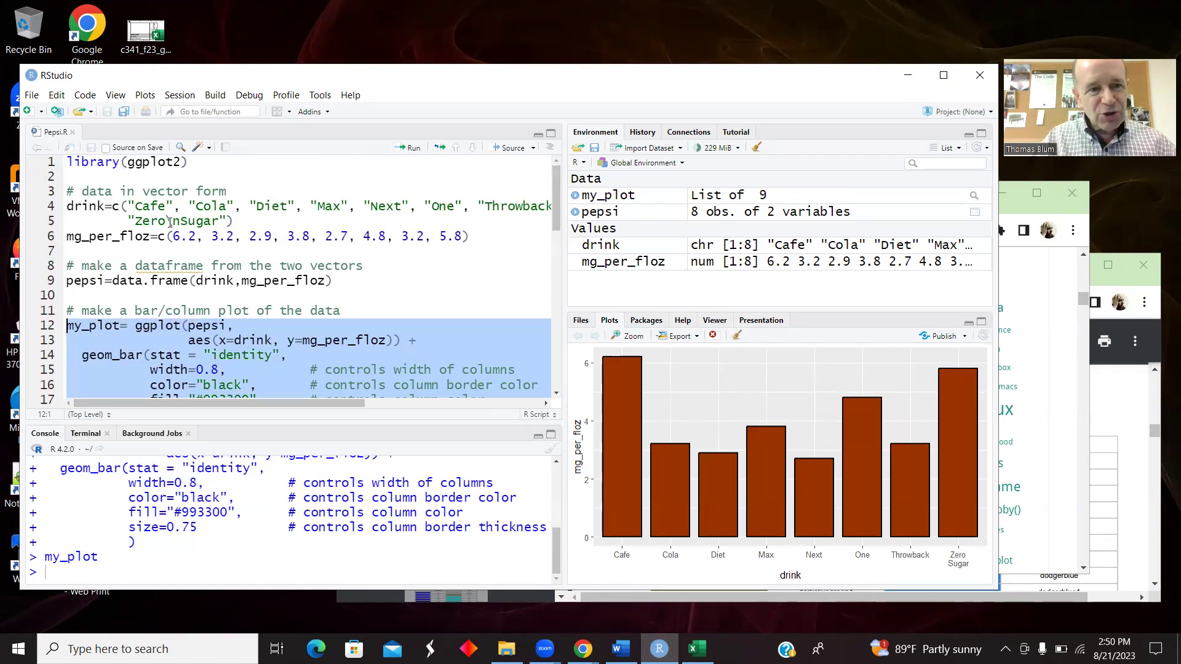
pyautogui.click(217, 220)
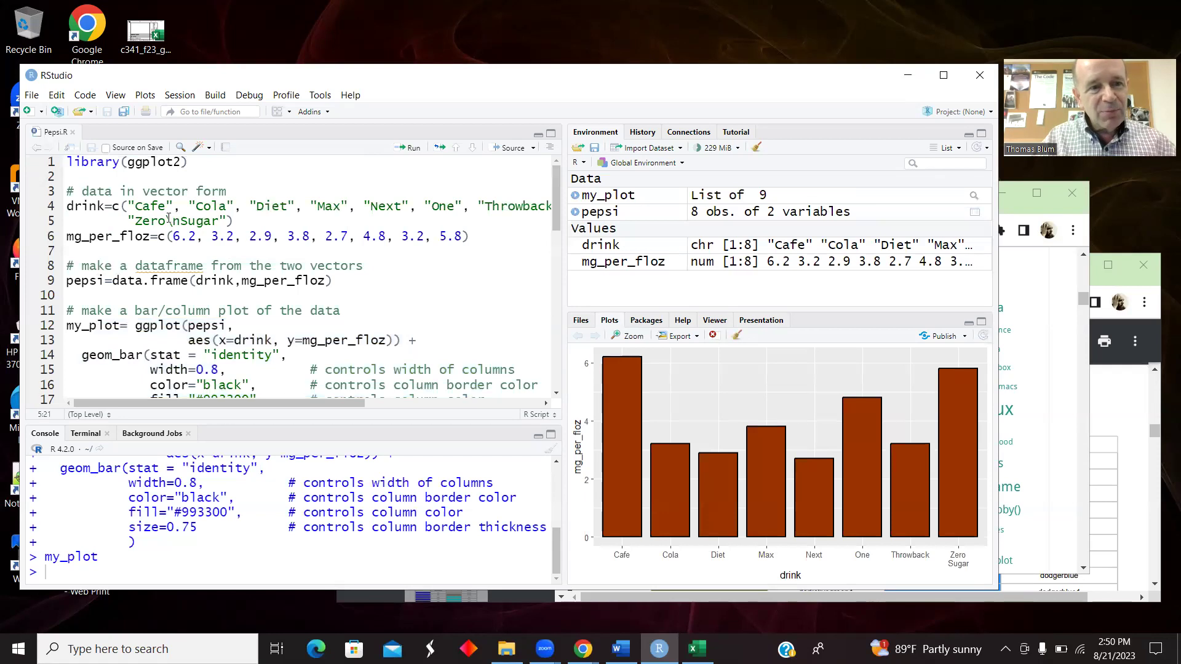
pyautogui.moveTo(168, 221); pyautogui.dragTo(181, 221)
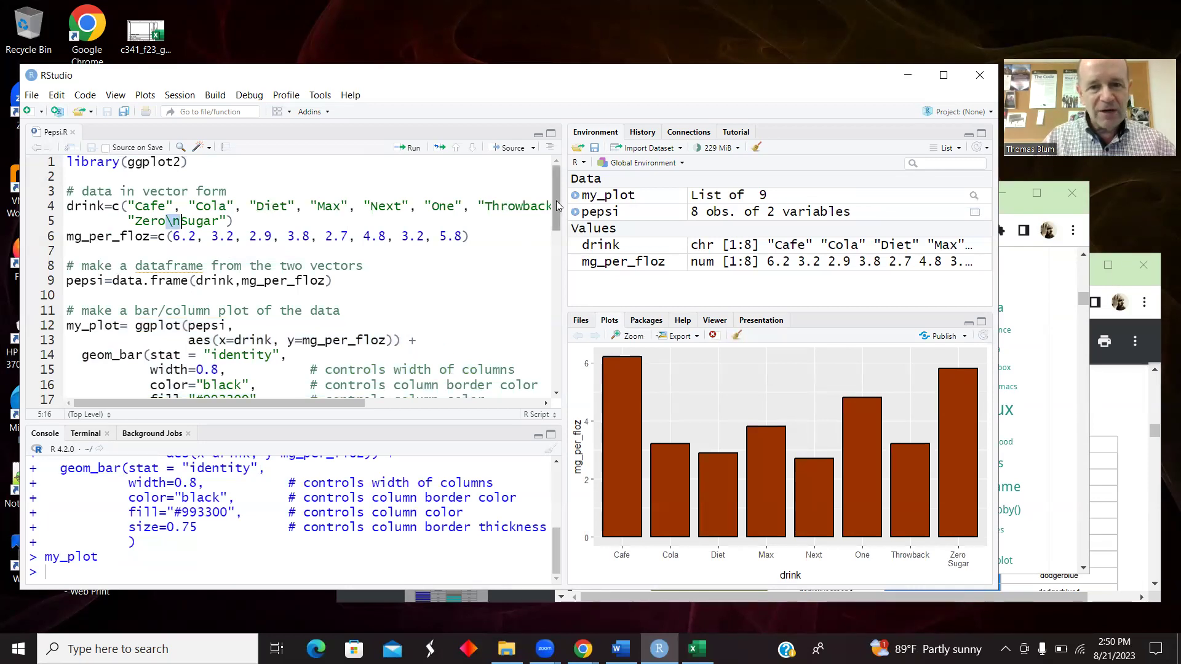
pyautogui.moveTo(556, 200); pyautogui.dragTo(560, 272)
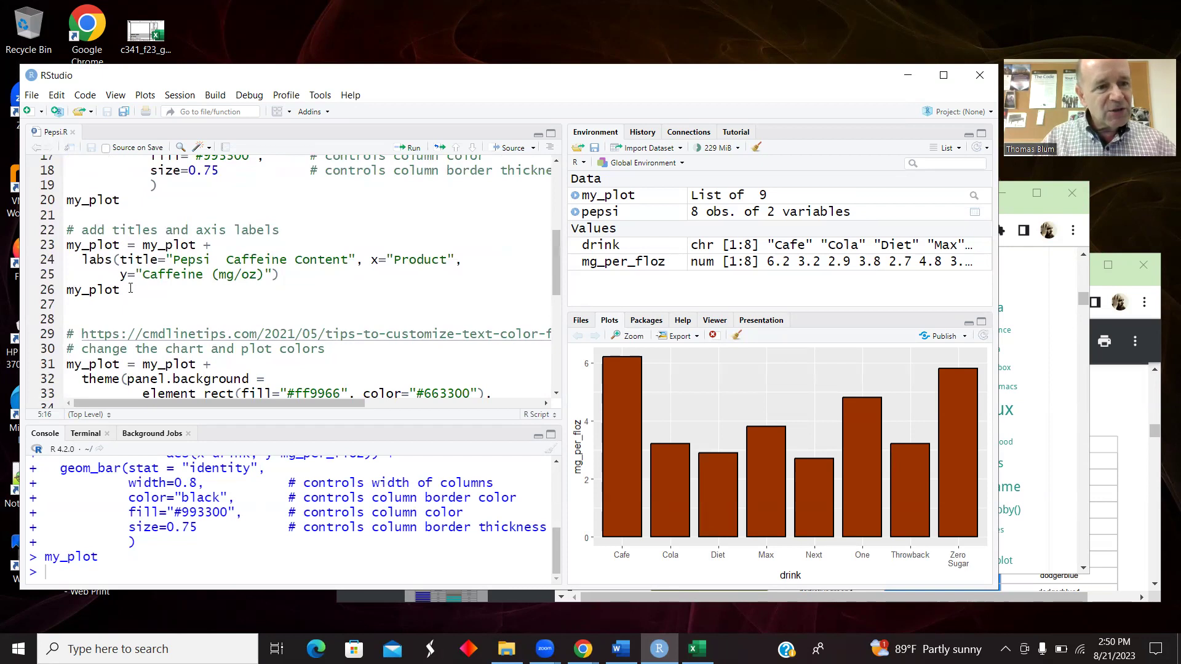
# Delete the extra space in the plot title string and save the script
pyautogui.moveTo(129, 289); pyautogui.dragTo(4, 245)
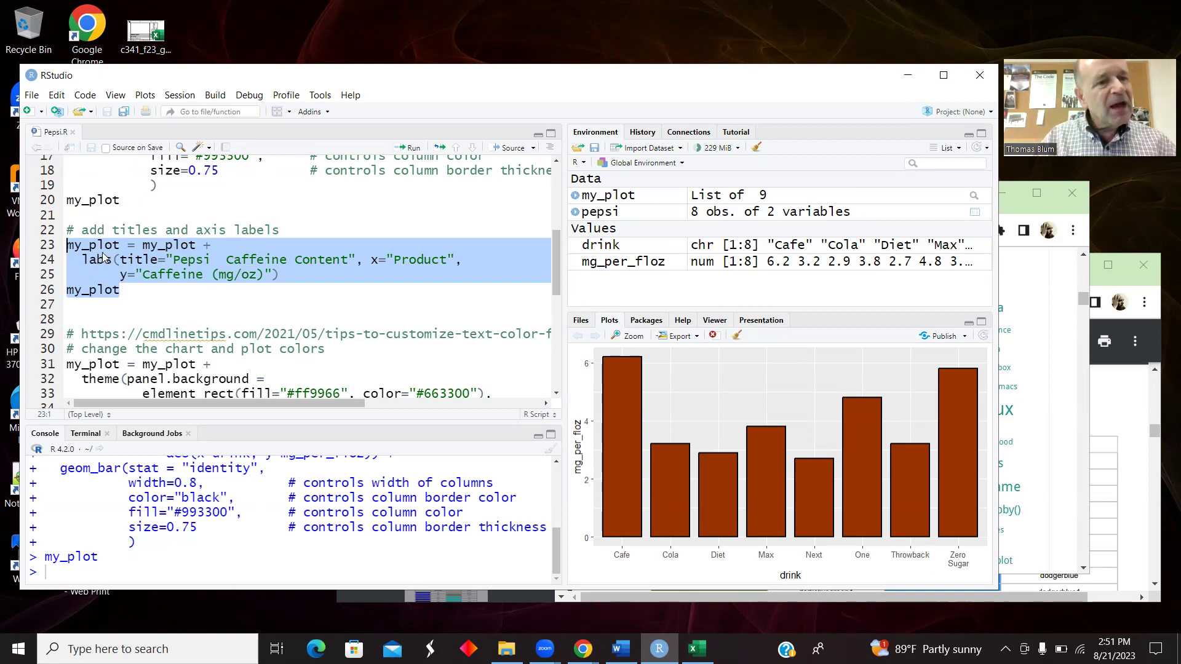
pyautogui.click(129, 294)
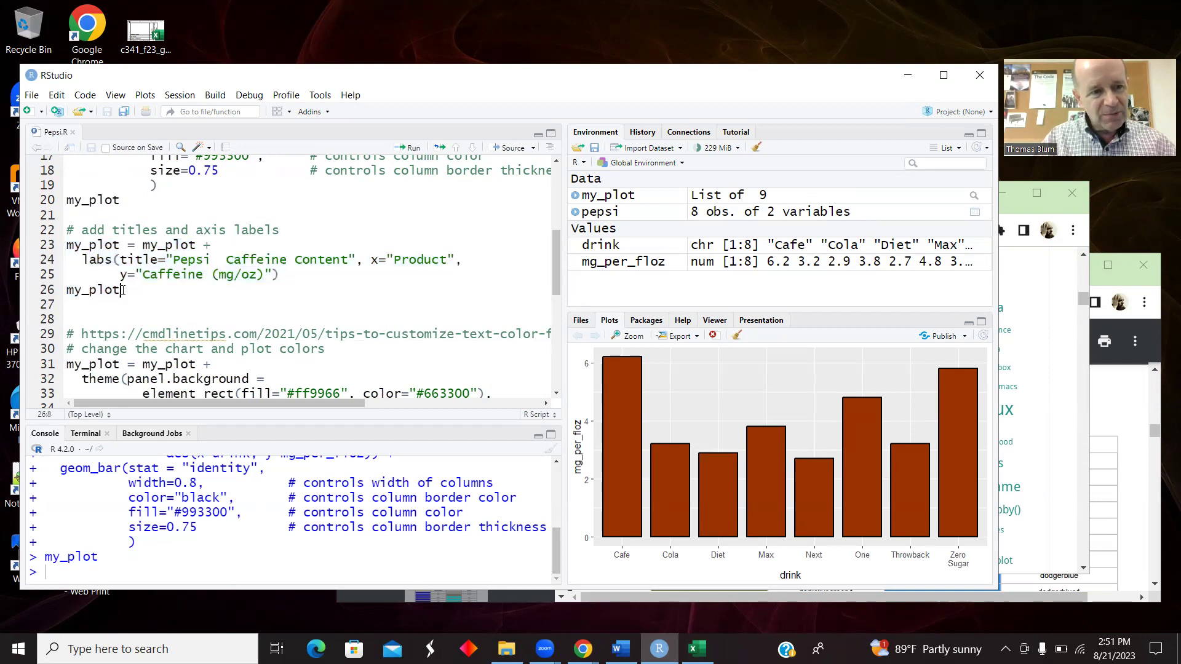
pyautogui.moveTo(148, 290); pyautogui.dragTo(53, 289)
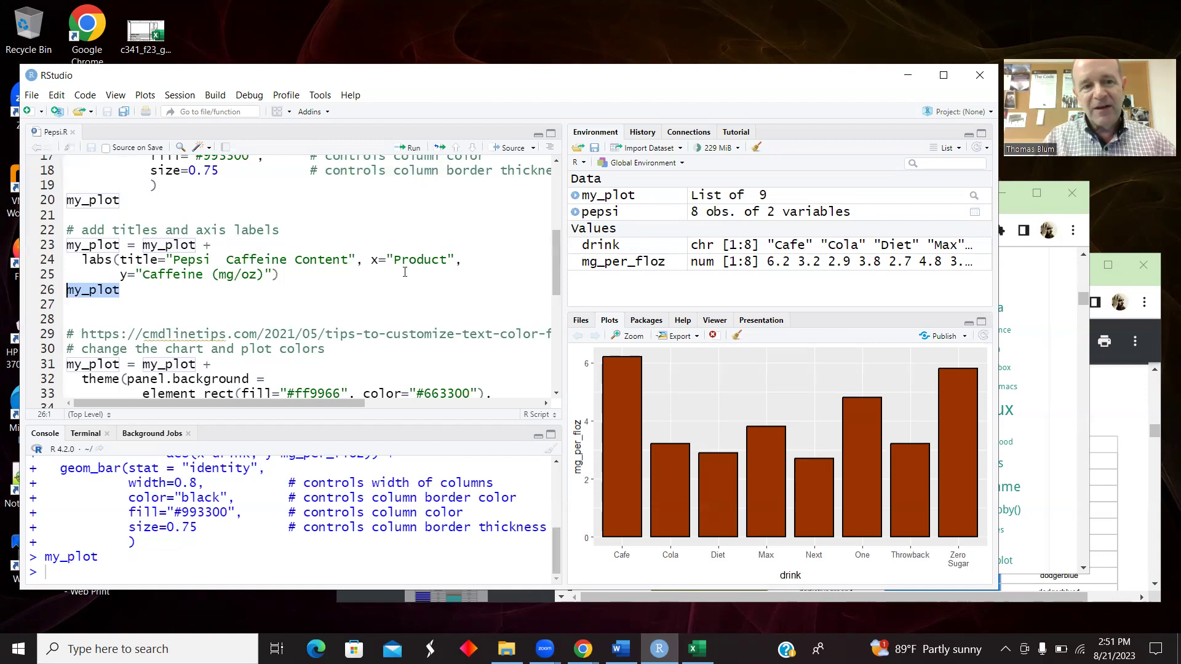
pyautogui.click(222, 259)
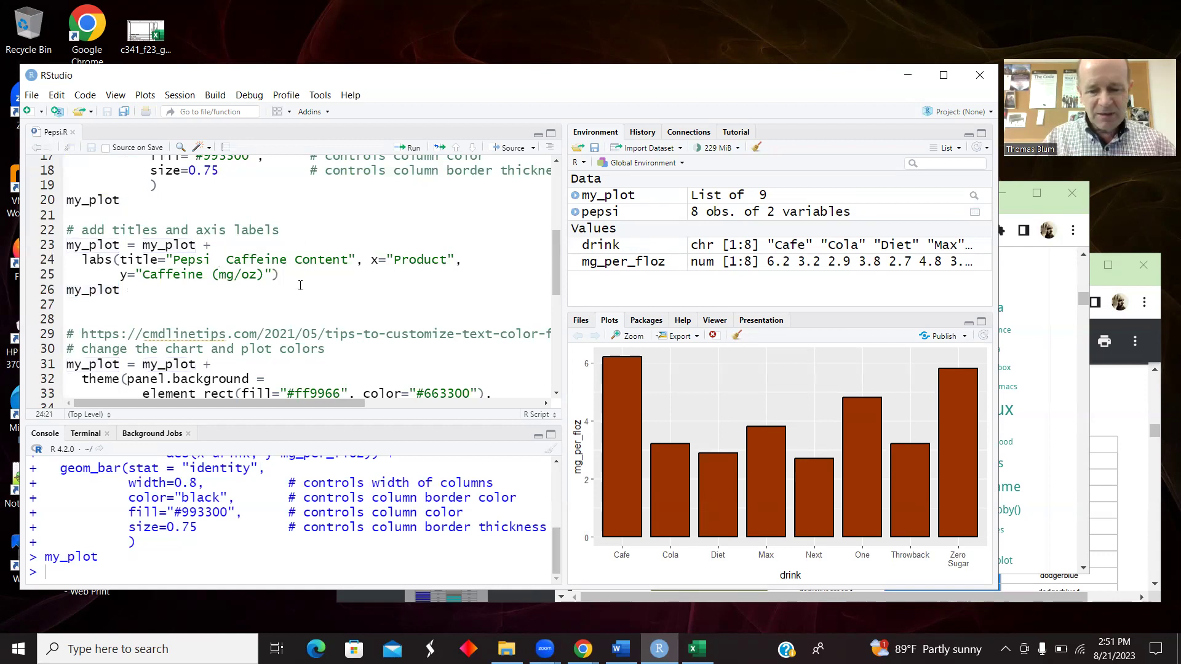
pyautogui.press('BackSpace')
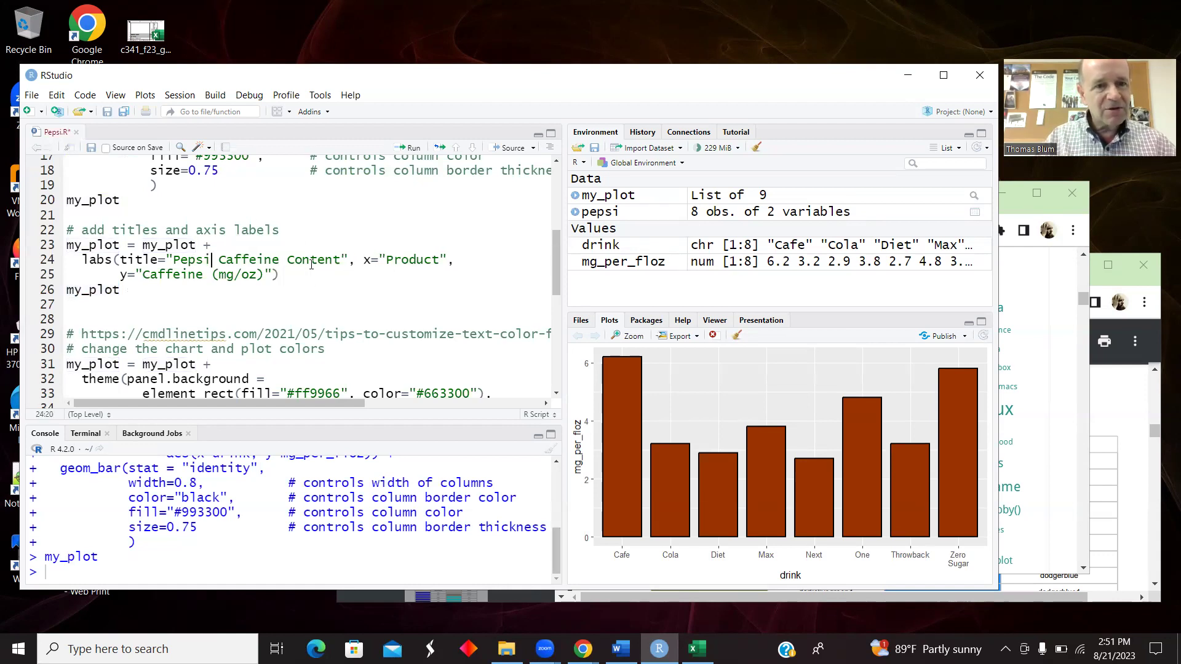
pyautogui.hotkey('ctrl', 's')
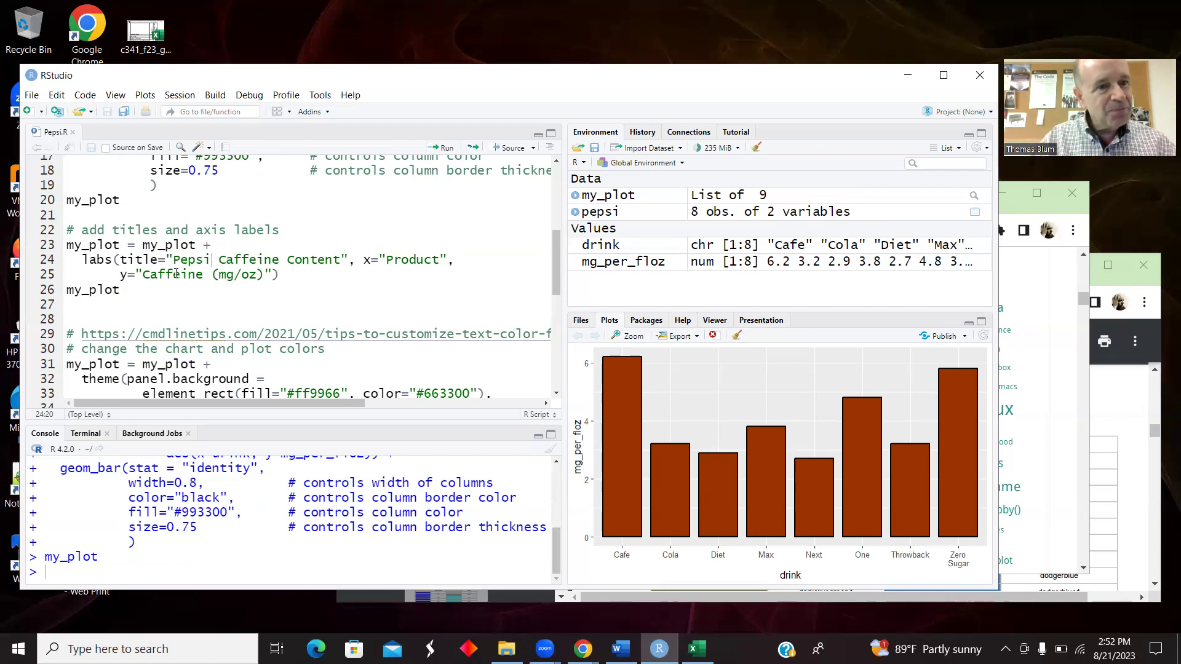
# Run lines 22–26 to add the title and Product and Caffeine (mg/oz) axis labels
pyautogui.moveTo(121, 275); pyautogui.dragTo(273, 275)
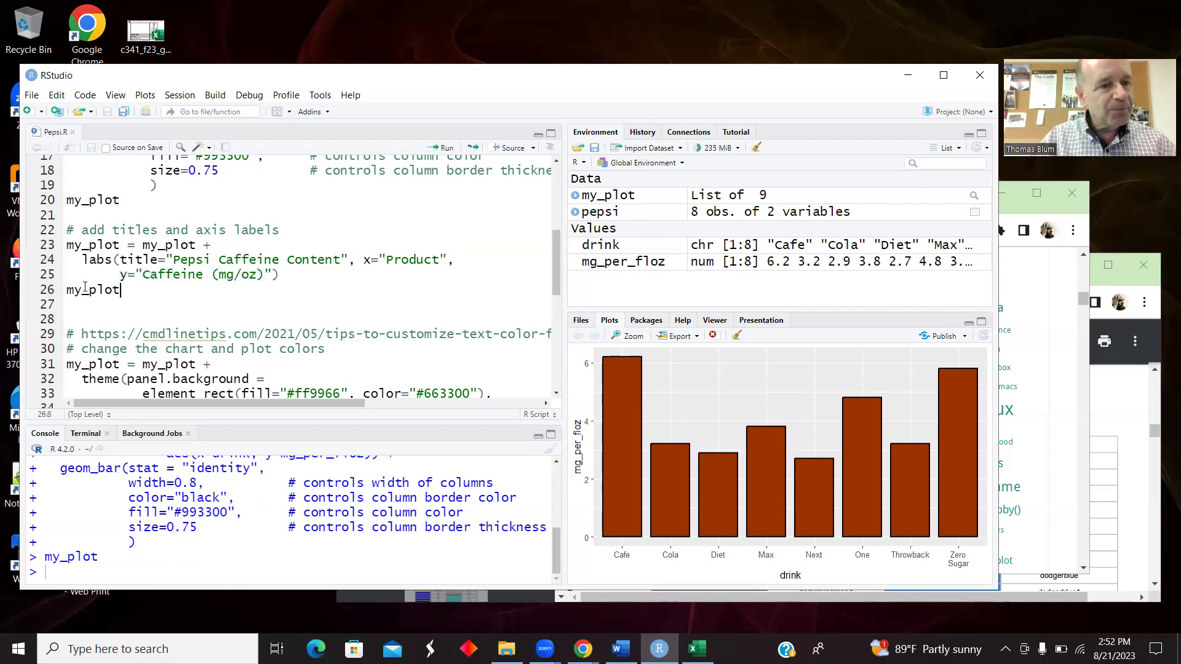
pyautogui.moveTo(153, 292); pyautogui.dragTo(65, 231)
pyautogui.click(443, 150)
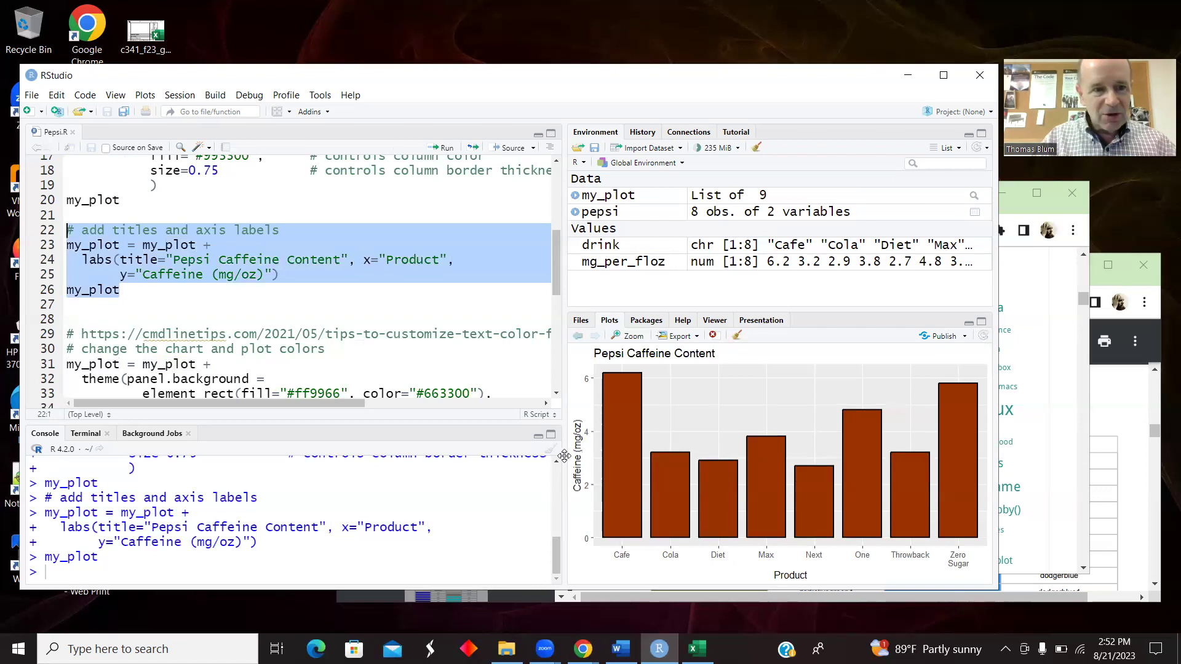
pyautogui.moveTo(554, 270); pyautogui.dragTo(560, 305)
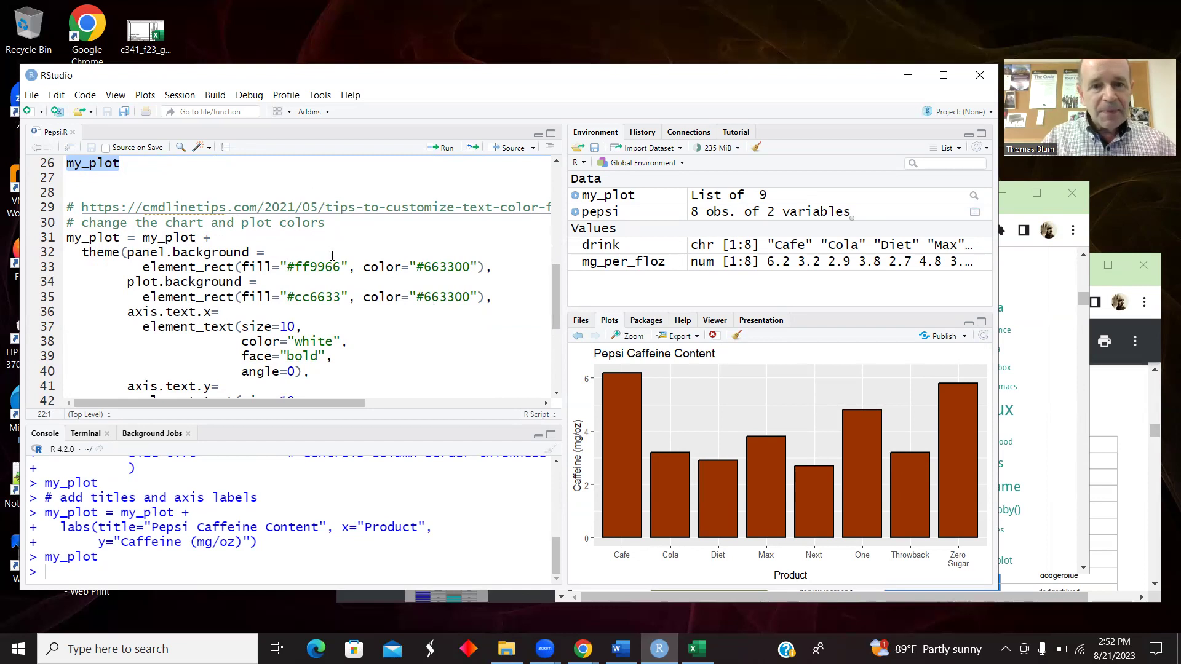
# Bring forward the Rcolor PDF and the cmdlinetips article, closing its stock-ticker ad
pyautogui.click(336, 237)
pyautogui.click(1025, 268)
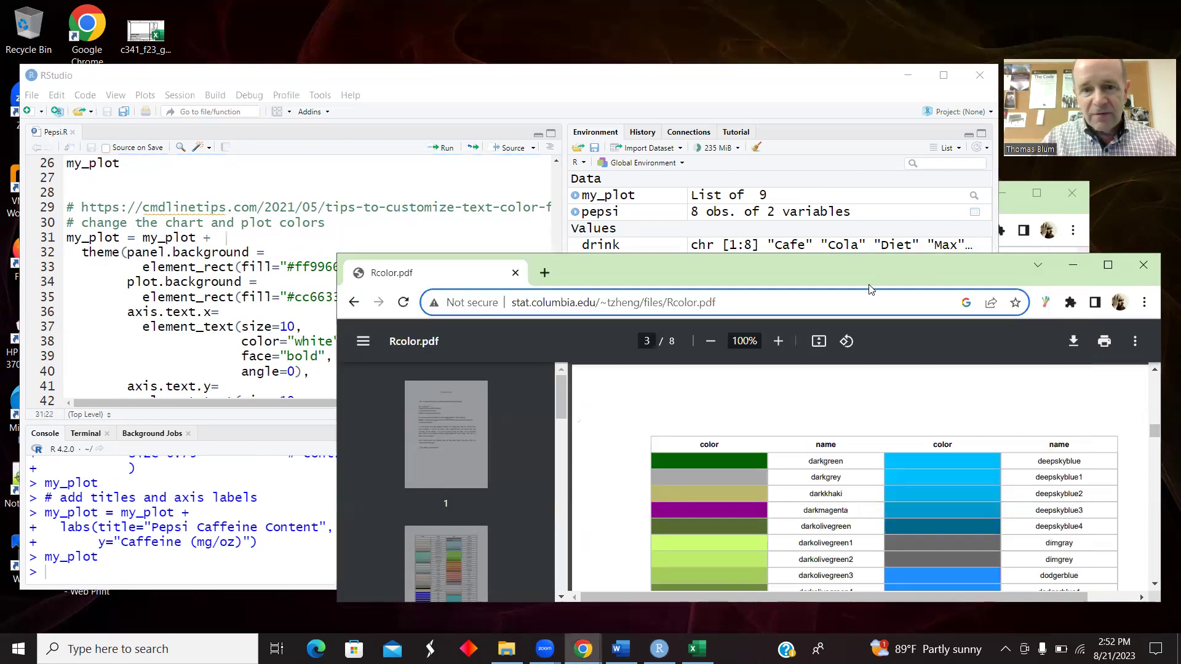
pyautogui.click(1038, 207)
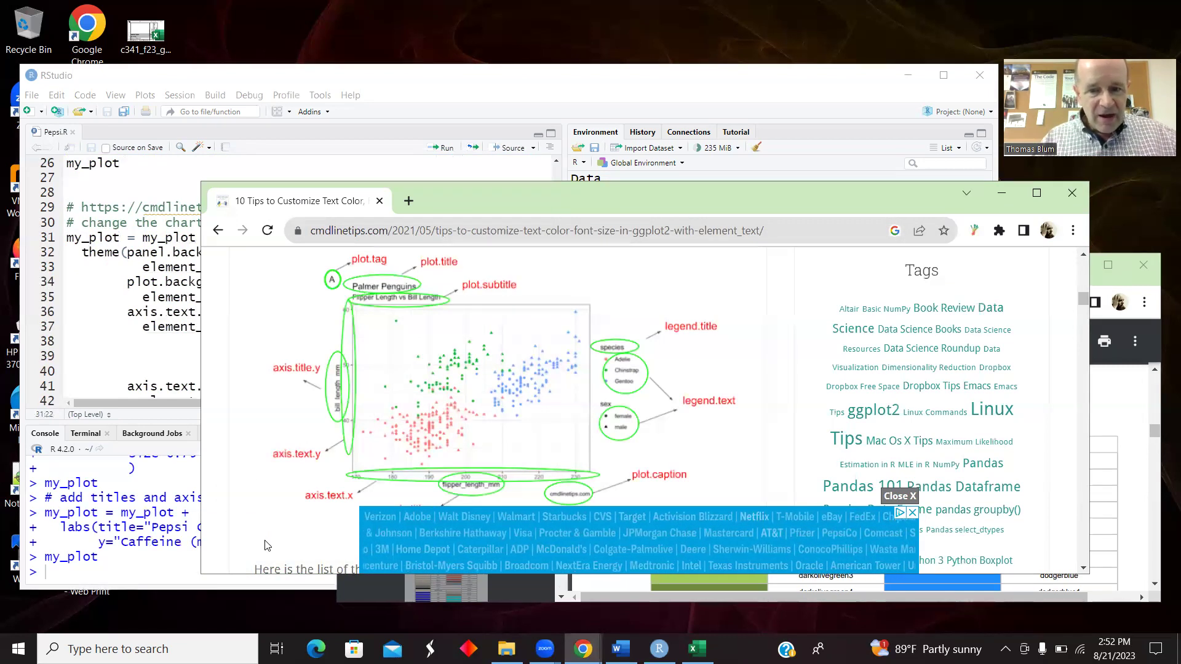
pyautogui.click(893, 495)
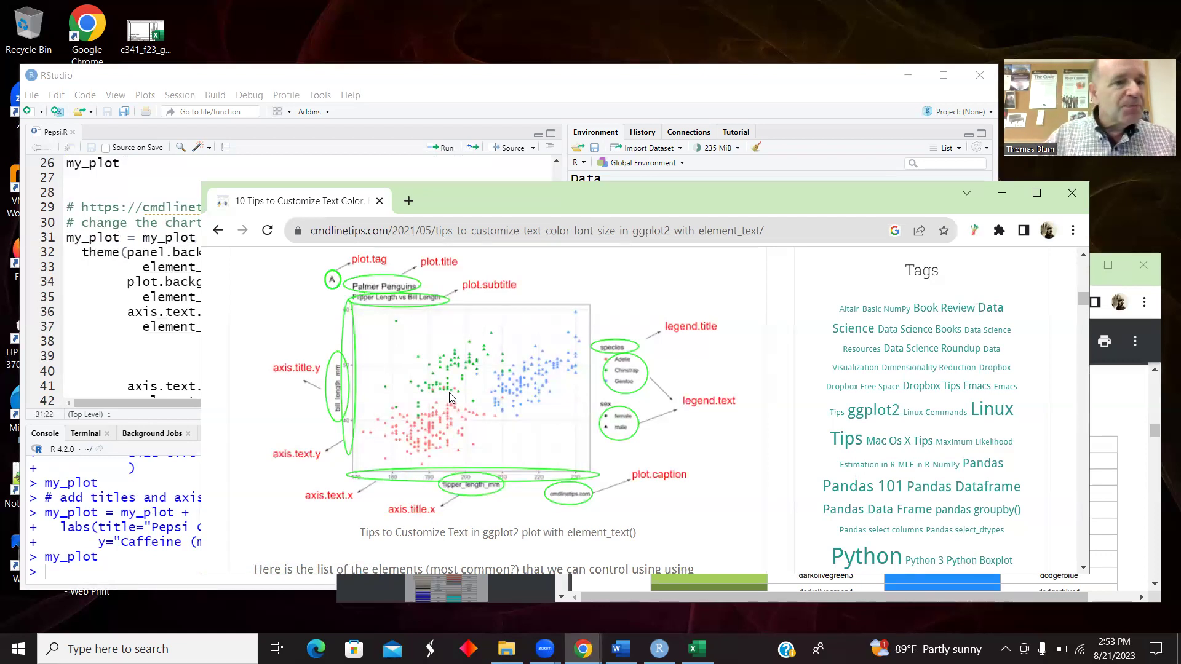
pyautogui.click(74, 283)
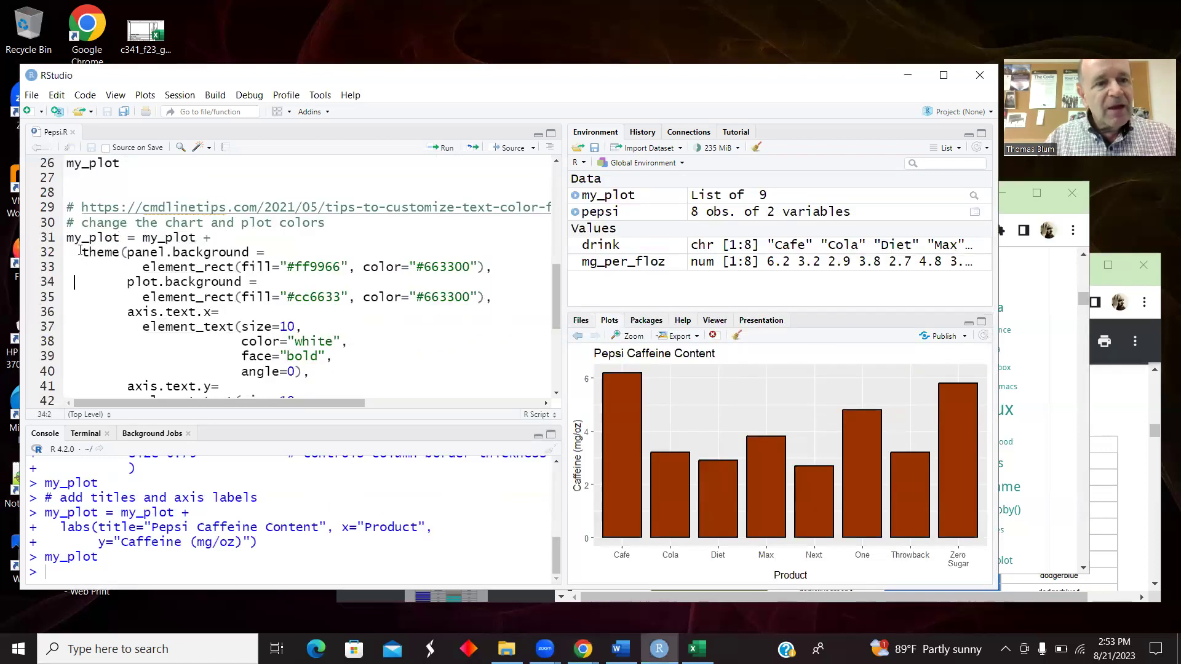
pyautogui.moveTo(120, 252)
pyautogui.mouseDown()
pyautogui.moveTo(85, 251)
pyautogui.moveTo(197, 237)
pyautogui.mouseUp()
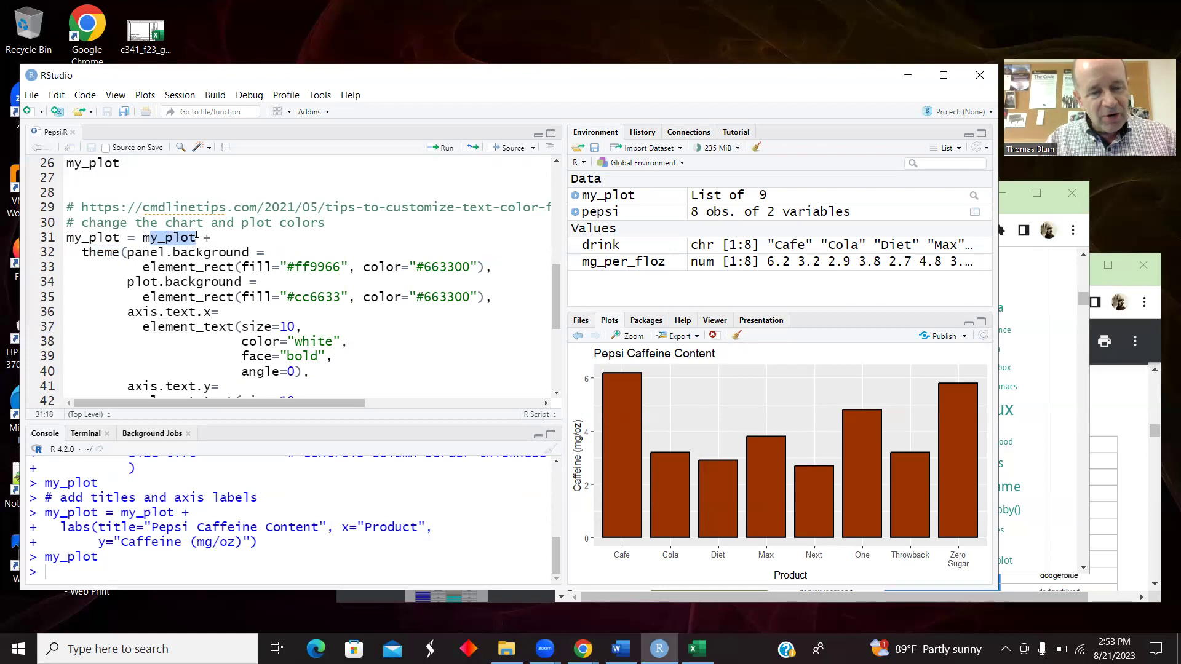
pyautogui.click(104, 252)
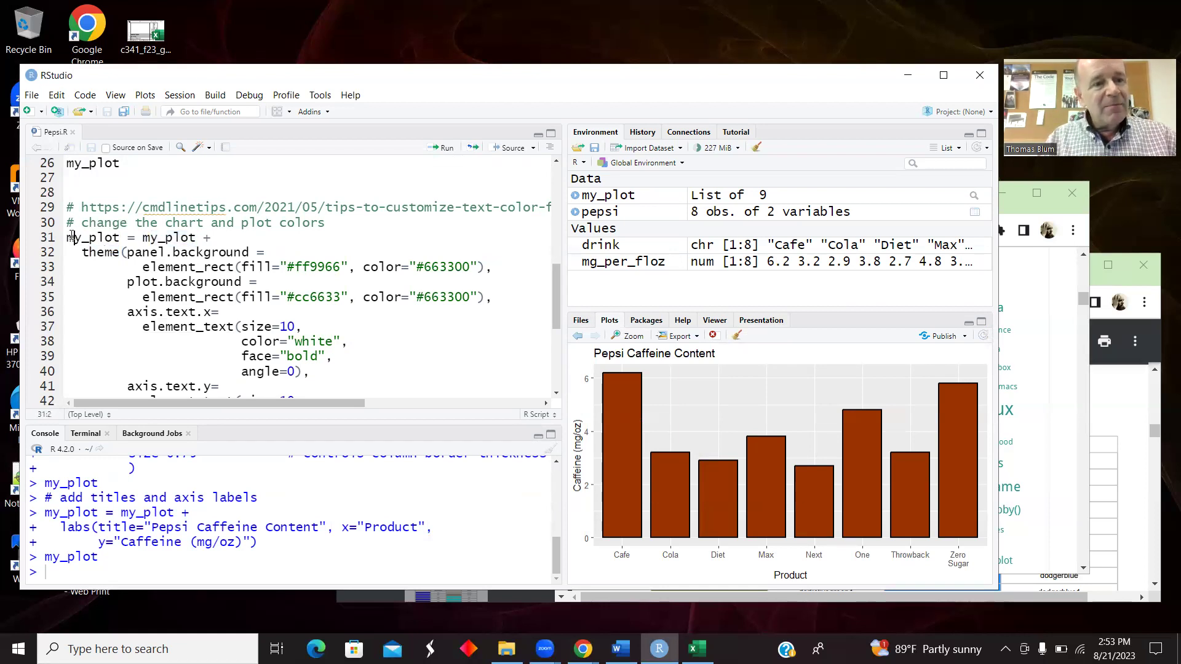
pyautogui.scroll(-2, 554, 291)
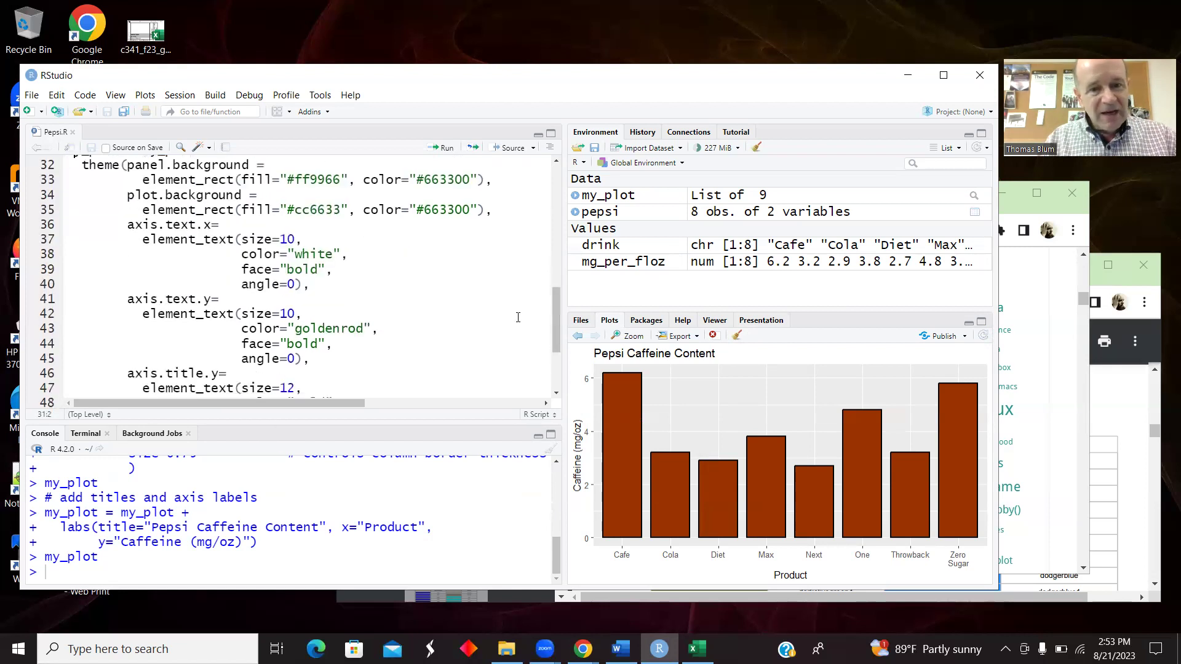
pyautogui.scroll(-3, 559, 355)
pyautogui.moveTo(120, 330); pyautogui.dragTo(38, 332)
pyautogui.moveTo(558, 348); pyautogui.dragTo(552, 289)
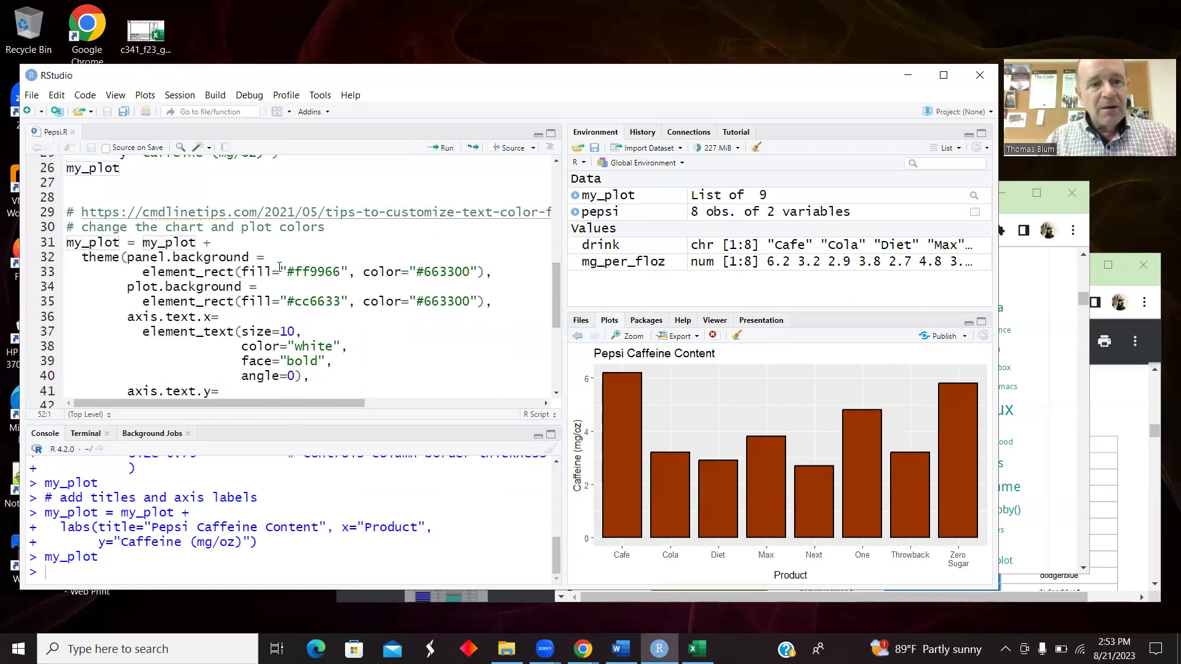
pyautogui.click(1019, 206)
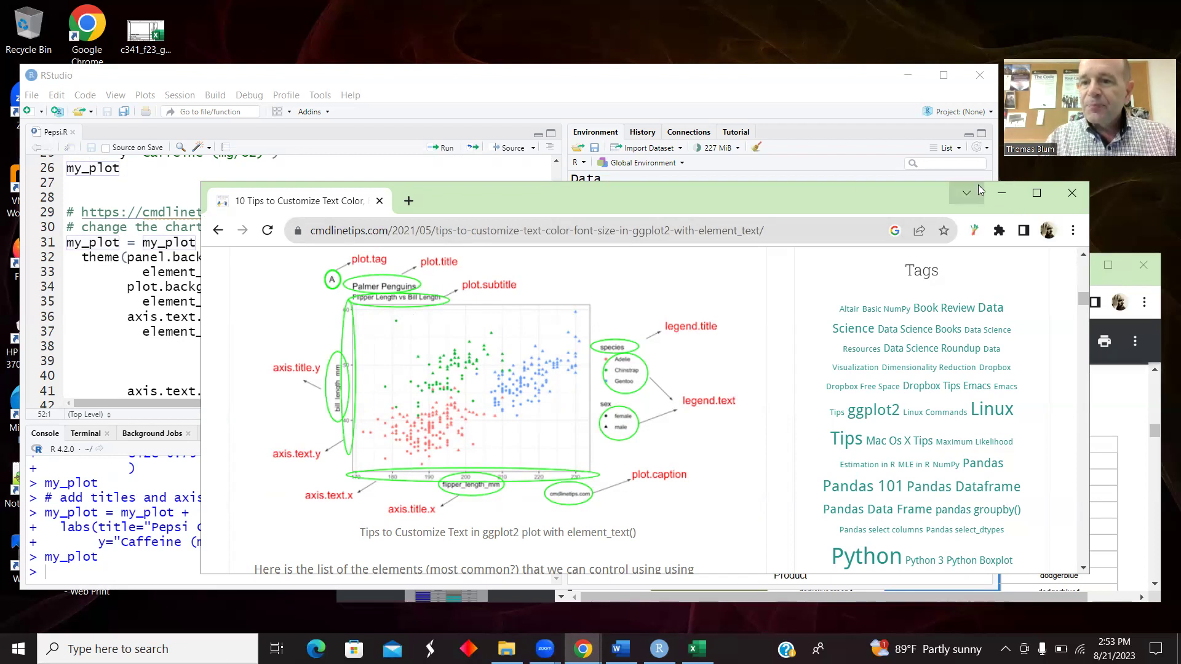
pyautogui.click(1002, 193)
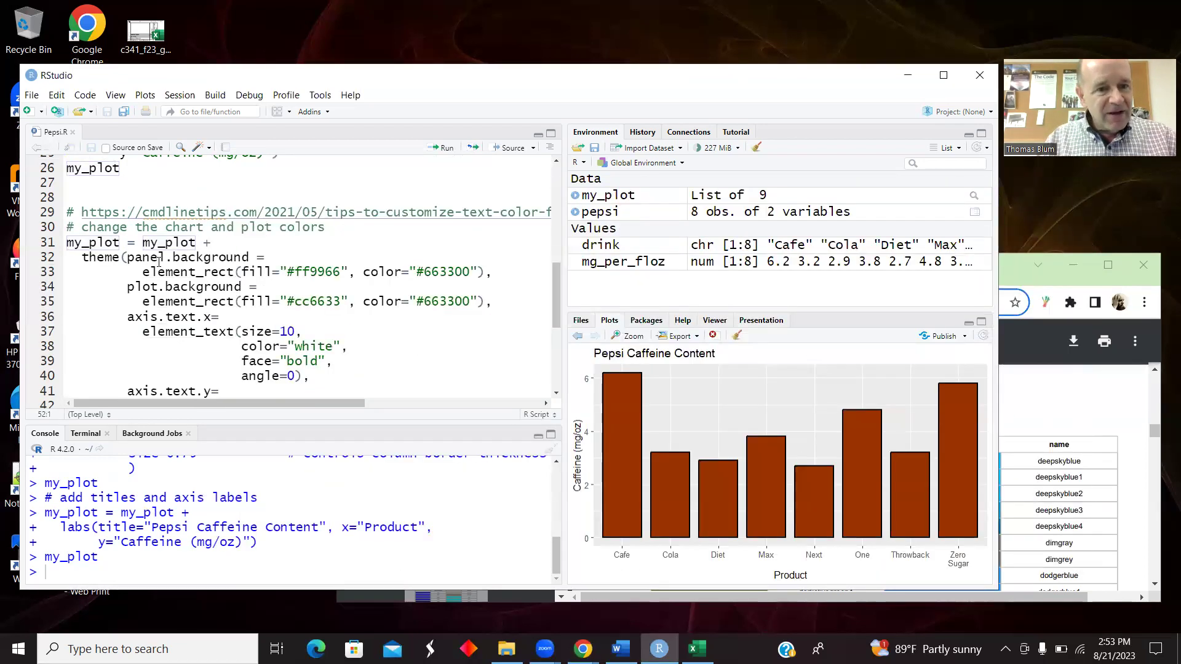
# Review the orange panel and plot background settings and select the theme() block through my_plot
pyautogui.click(140, 258)
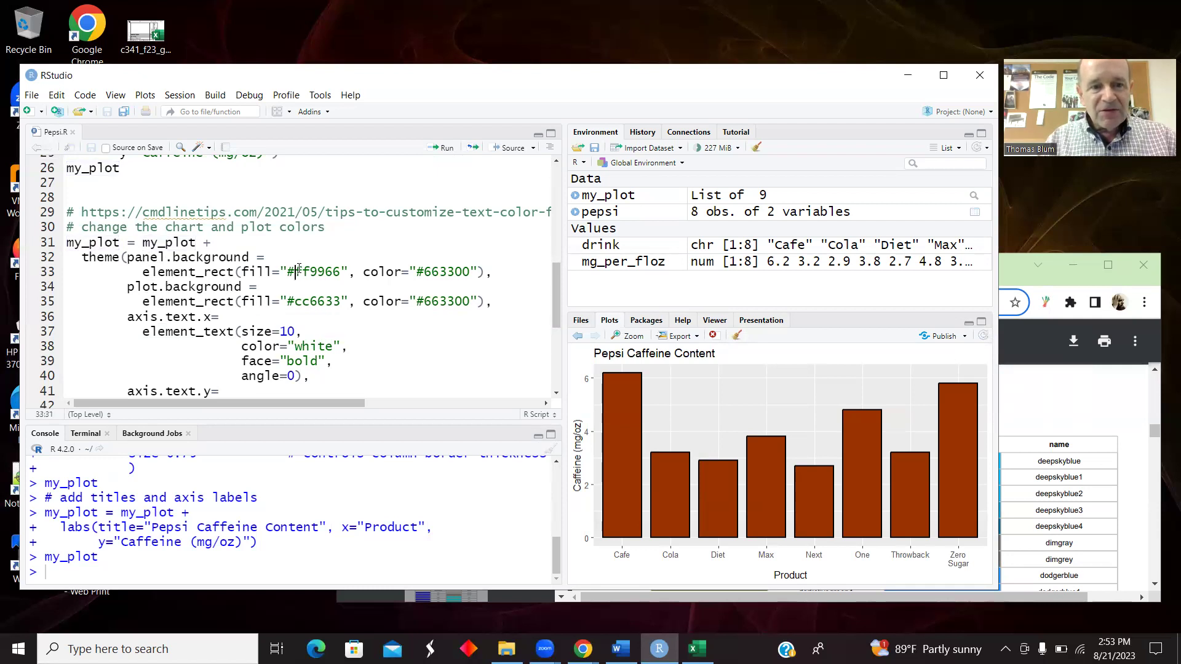
pyautogui.moveTo(303, 268); pyautogui.dragTo(339, 269)
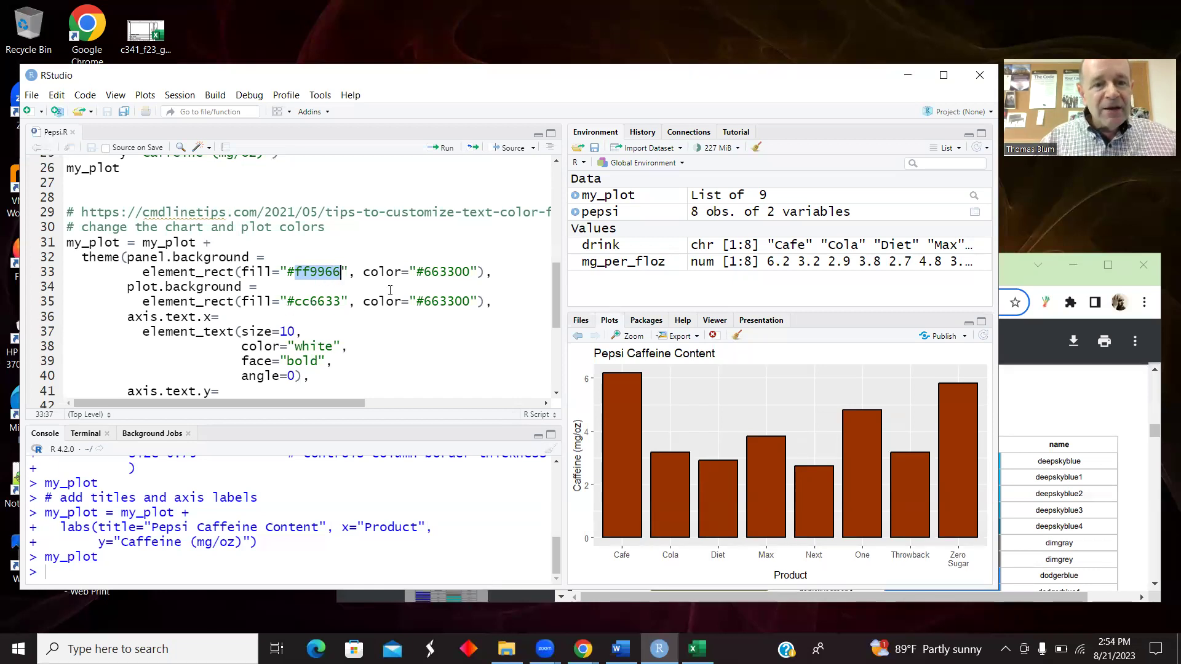
pyautogui.click(304, 302)
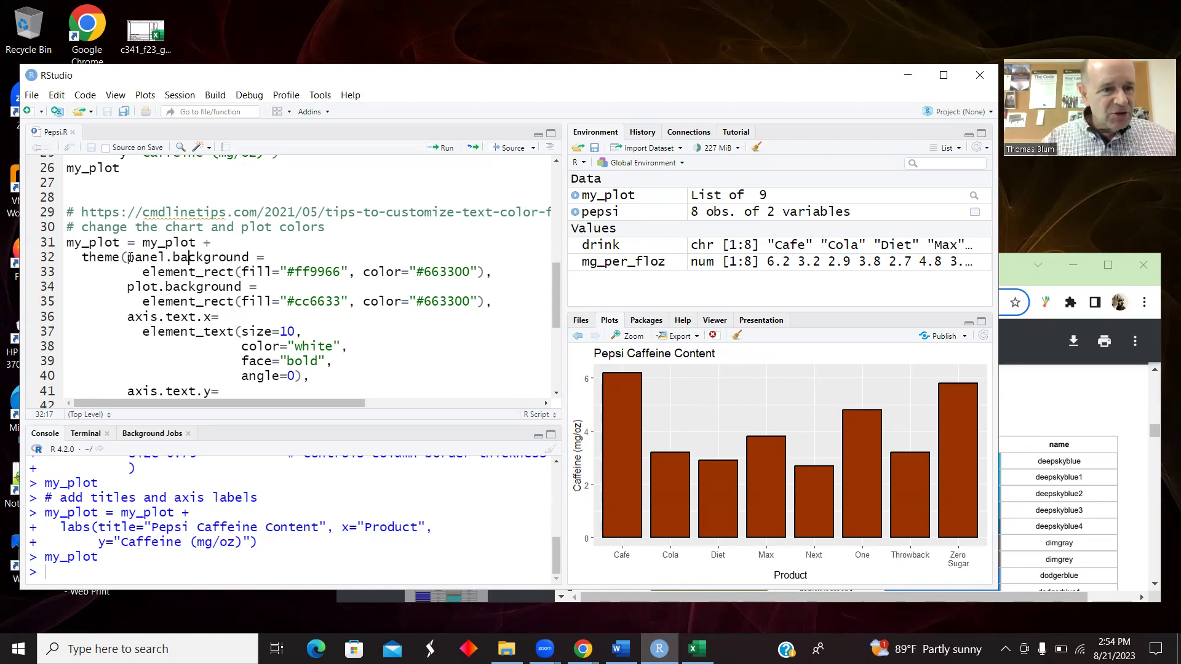
pyautogui.moveTo(127, 258); pyautogui.dragTo(197, 304)
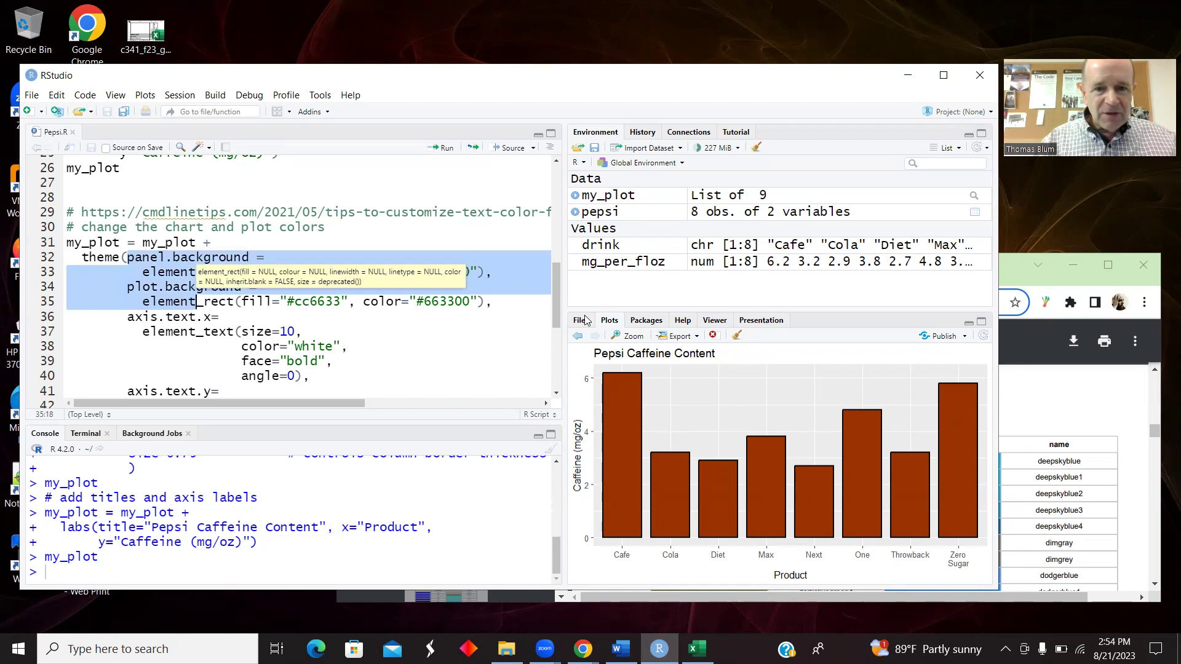
pyautogui.moveTo(555, 300); pyautogui.dragTo(571, 367)
pyautogui.moveTo(124, 330)
pyautogui.mouseDown()
pyautogui.moveTo(42, 160)
pyautogui.moveTo(64, 264)
pyautogui.mouseUp()
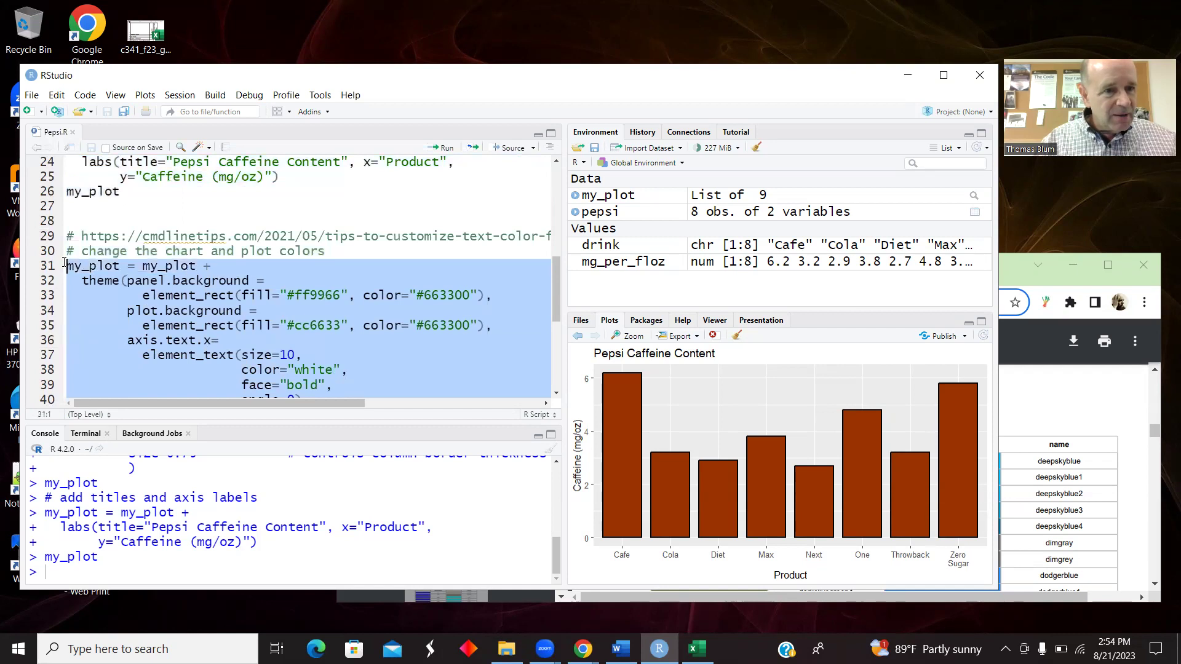
pyautogui.click(446, 148)
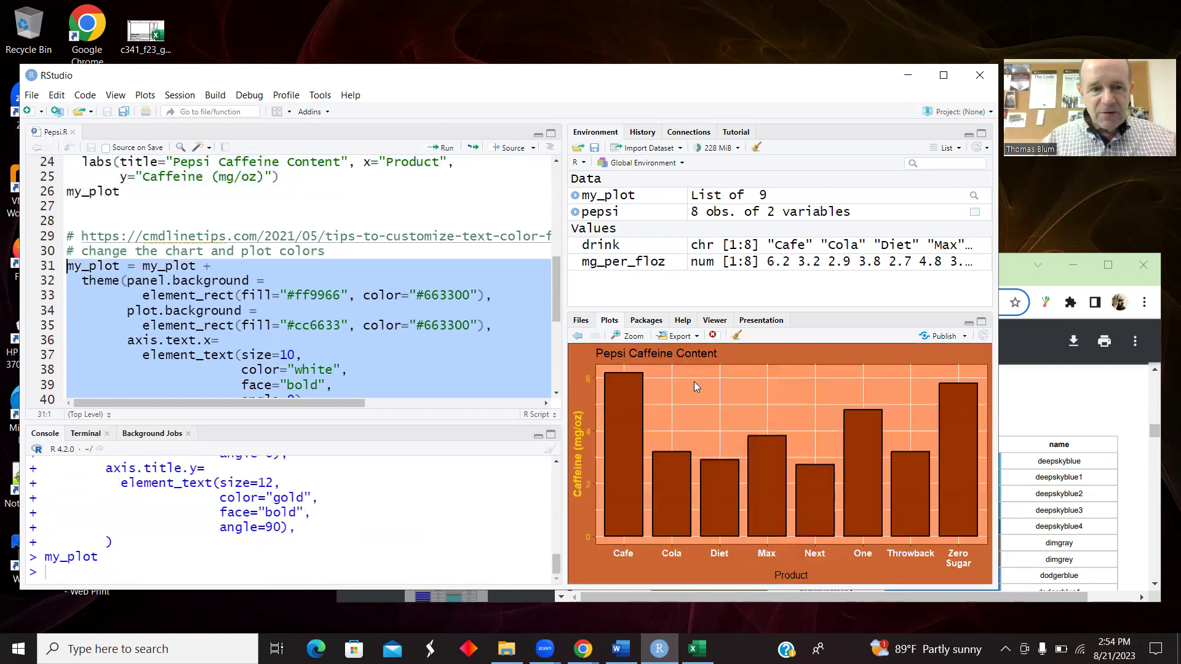
pyautogui.moveTo(557, 291); pyautogui.dragTo(556, 298)
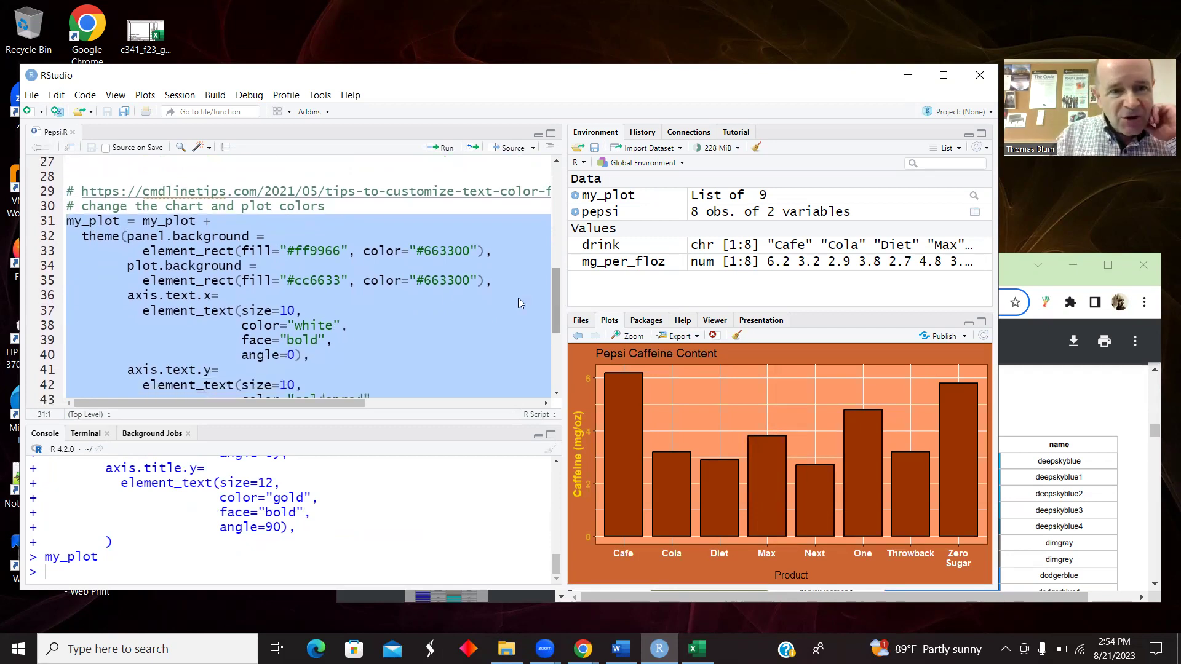
pyautogui.moveTo(313, 281); pyautogui.dragTo(304, 282)
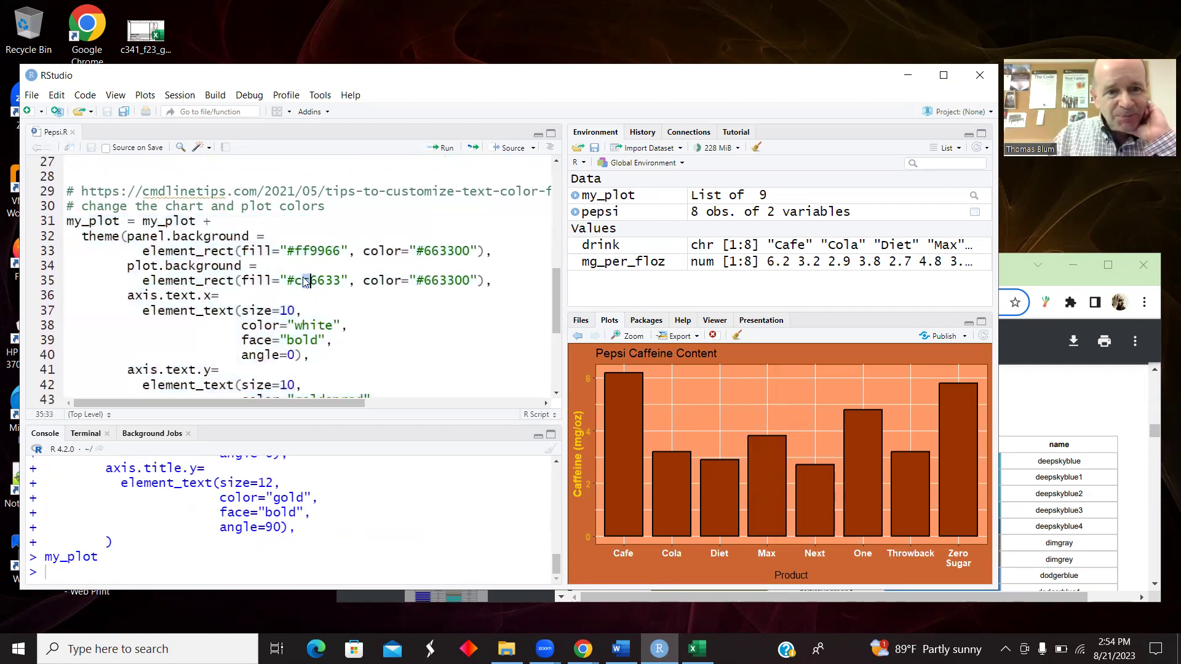
pyautogui.click(304, 281)
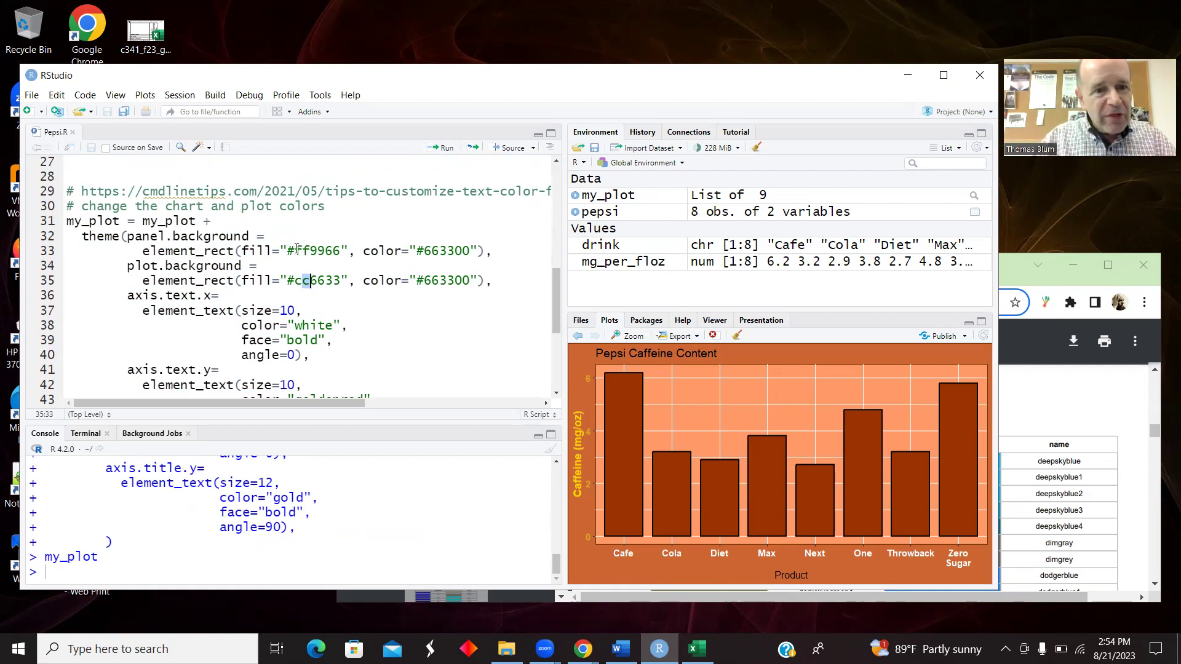
pyautogui.moveTo(294, 250); pyautogui.dragTo(344, 252)
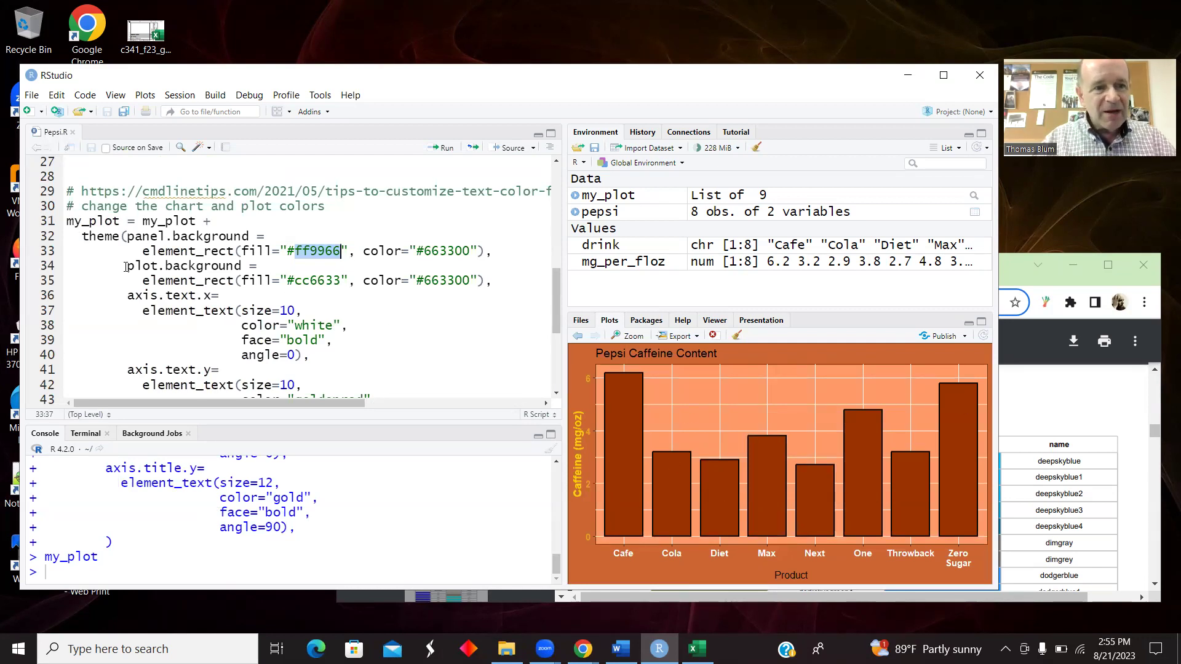
pyautogui.moveTo(126, 265); pyautogui.dragTo(203, 266)
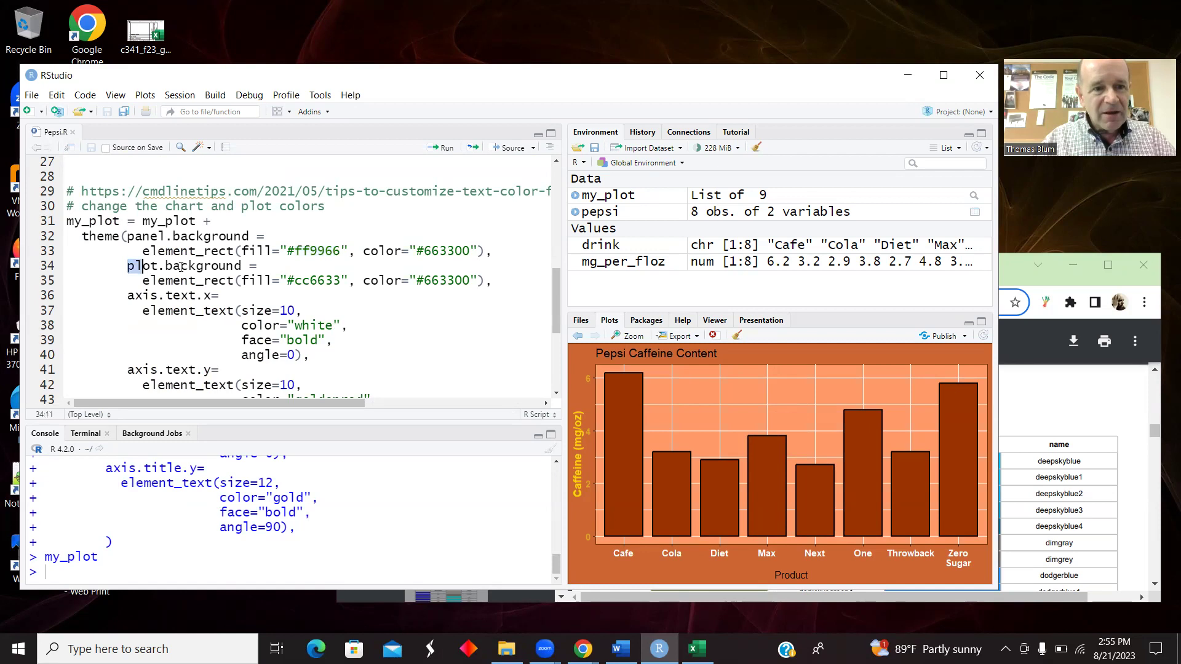
pyautogui.click(310, 280)
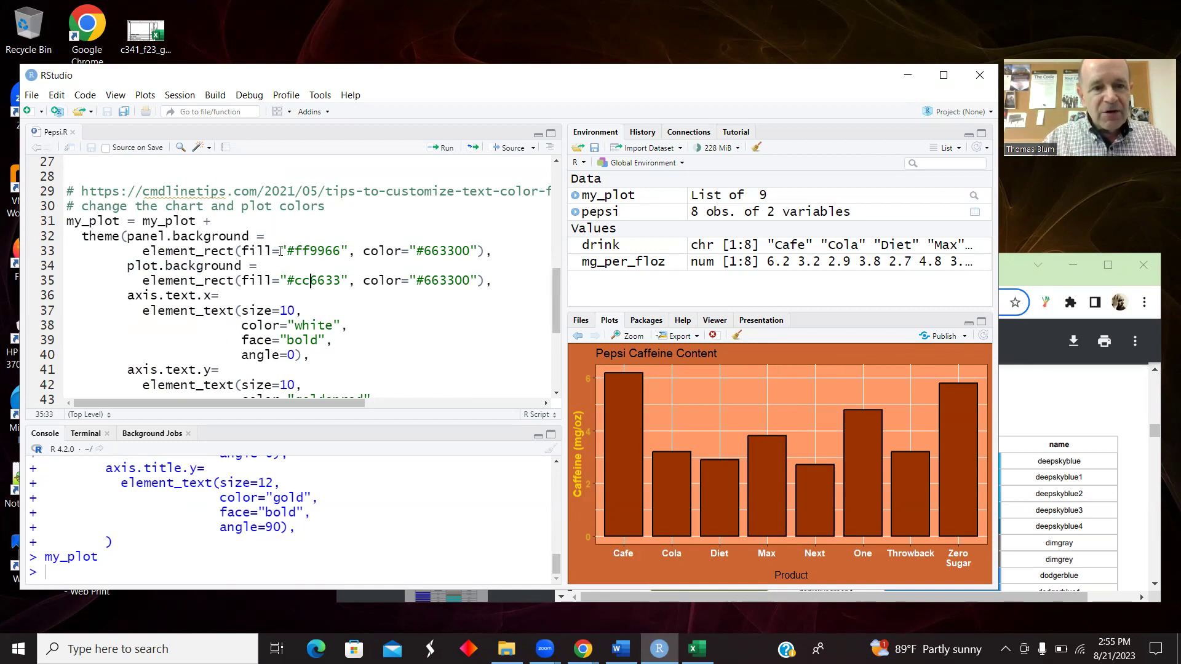
pyautogui.moveTo(240, 250); pyautogui.dragTo(478, 251)
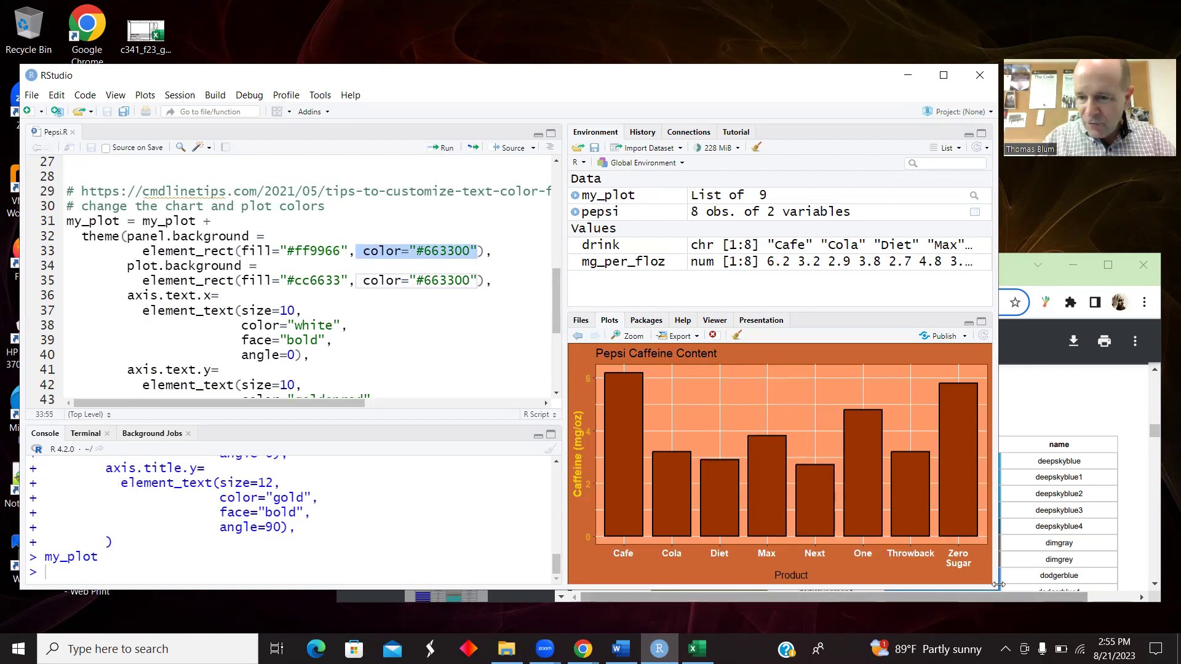
pyautogui.click(422, 280)
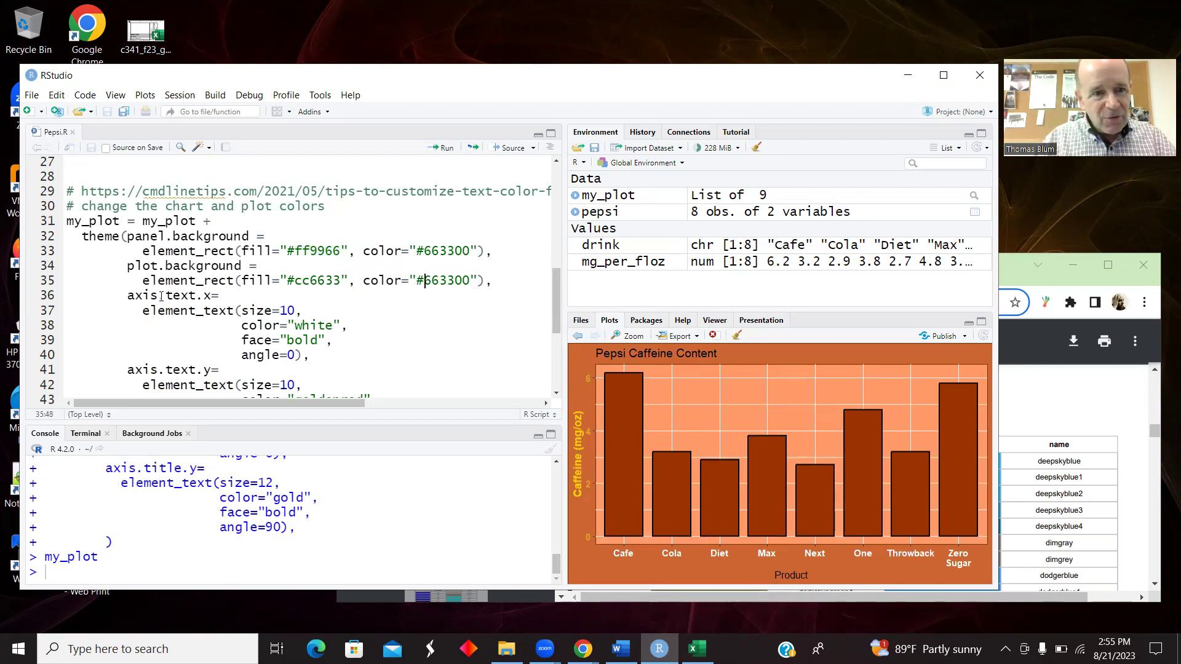
pyautogui.click(242, 250)
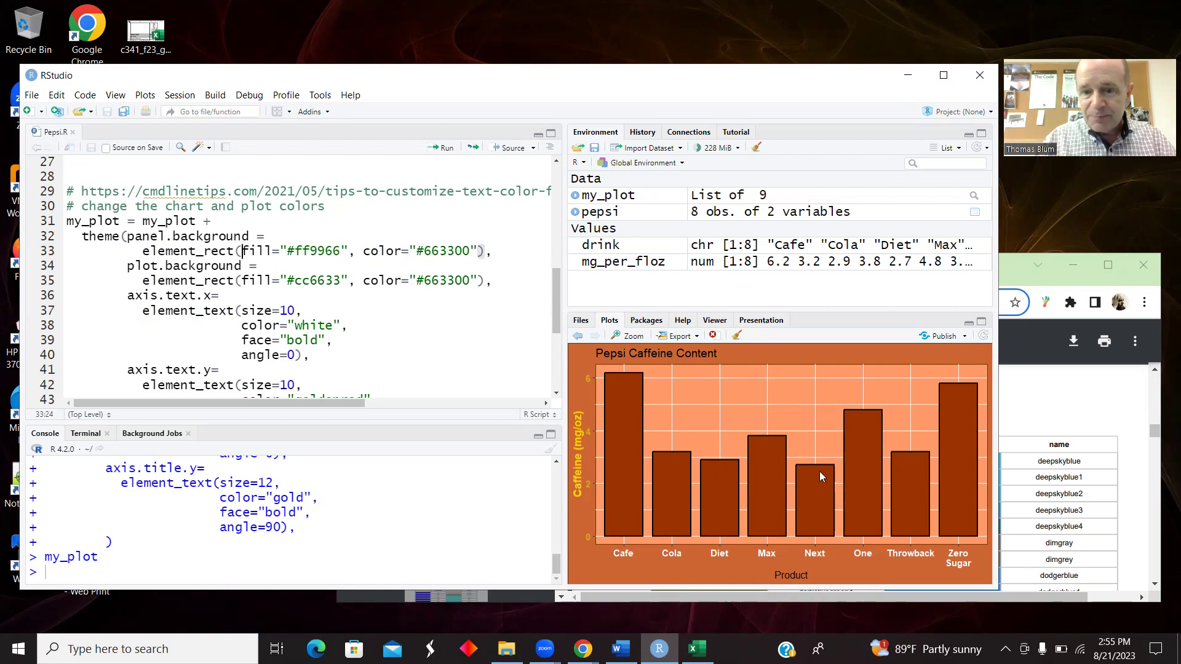
pyautogui.moveTo(494, 281); pyautogui.dragTo(103, 239)
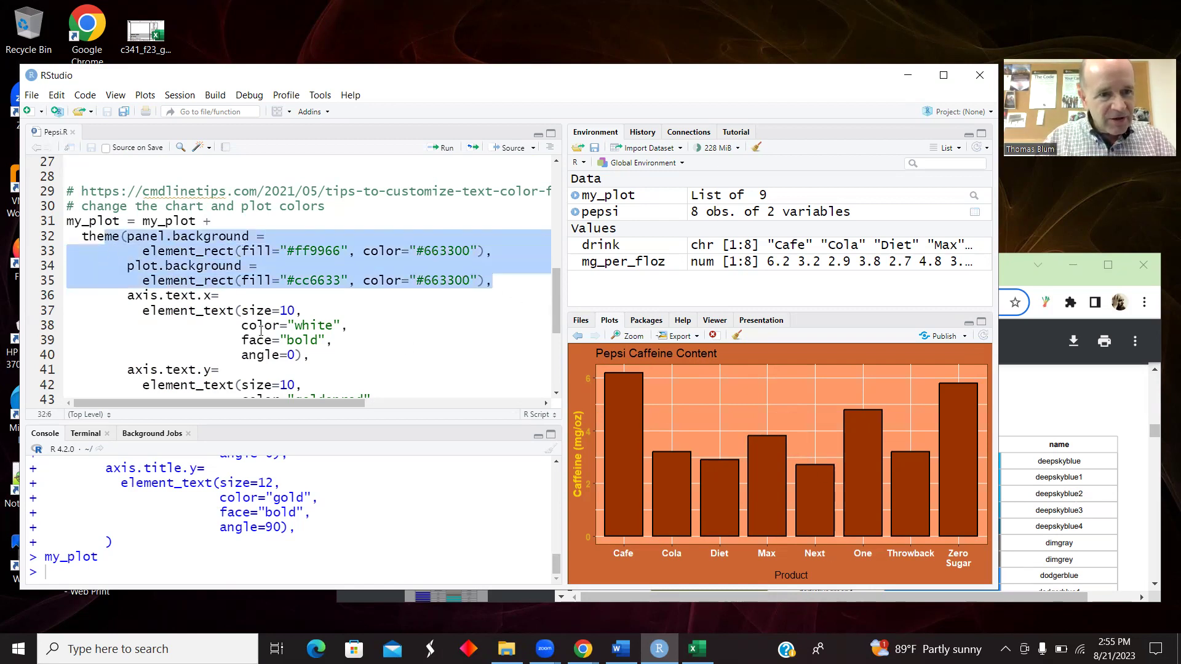
pyautogui.scroll(-2, 558, 295)
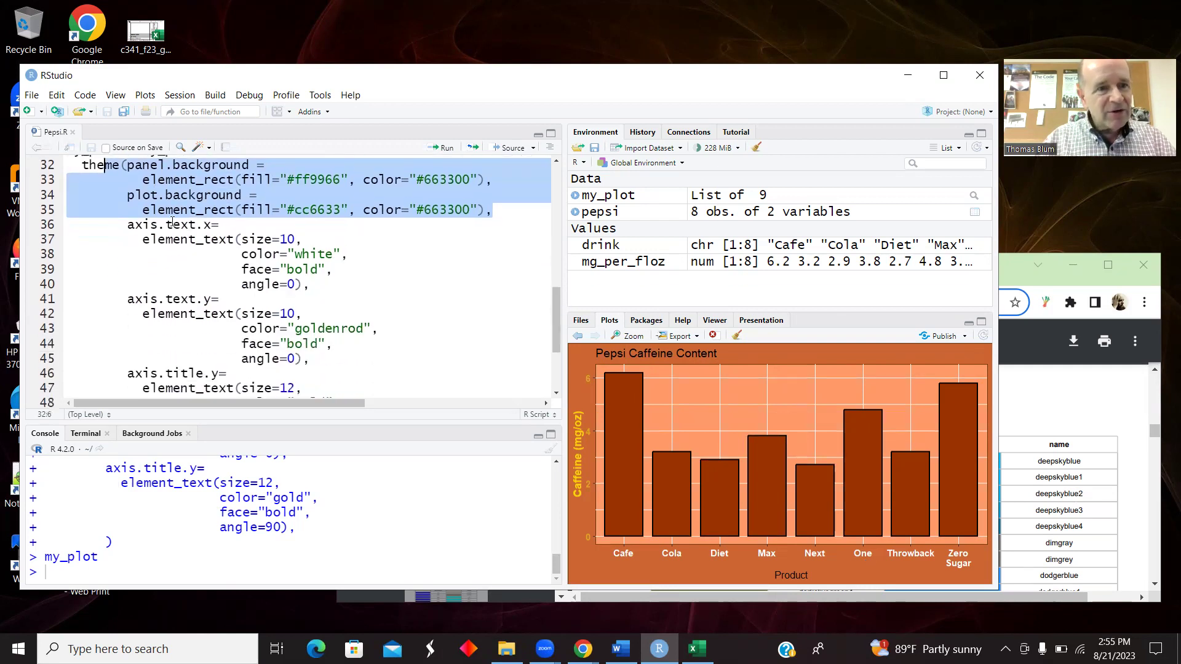
pyautogui.click(144, 225)
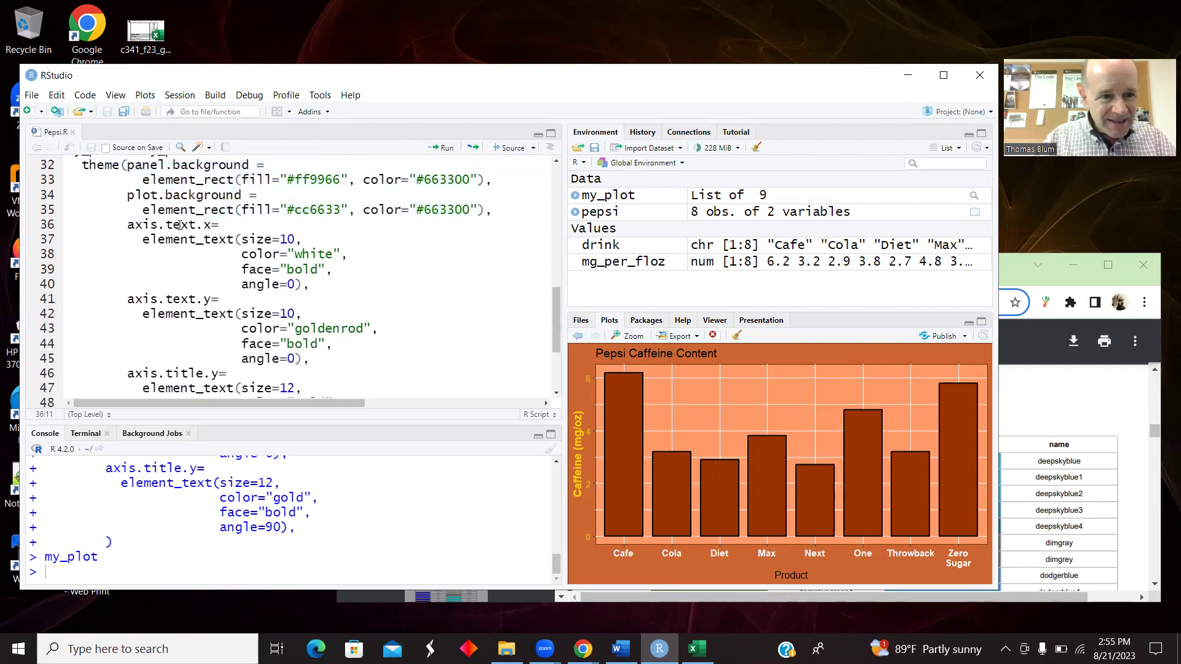
pyautogui.click(204, 223)
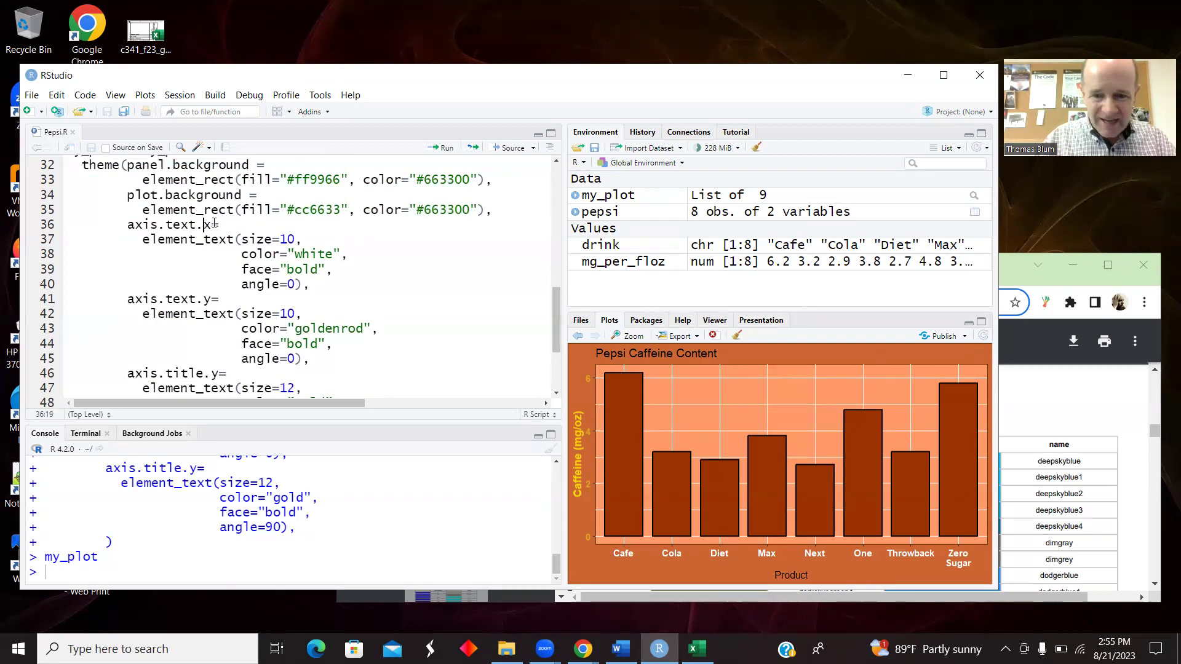
pyautogui.moveTo(582, 649)
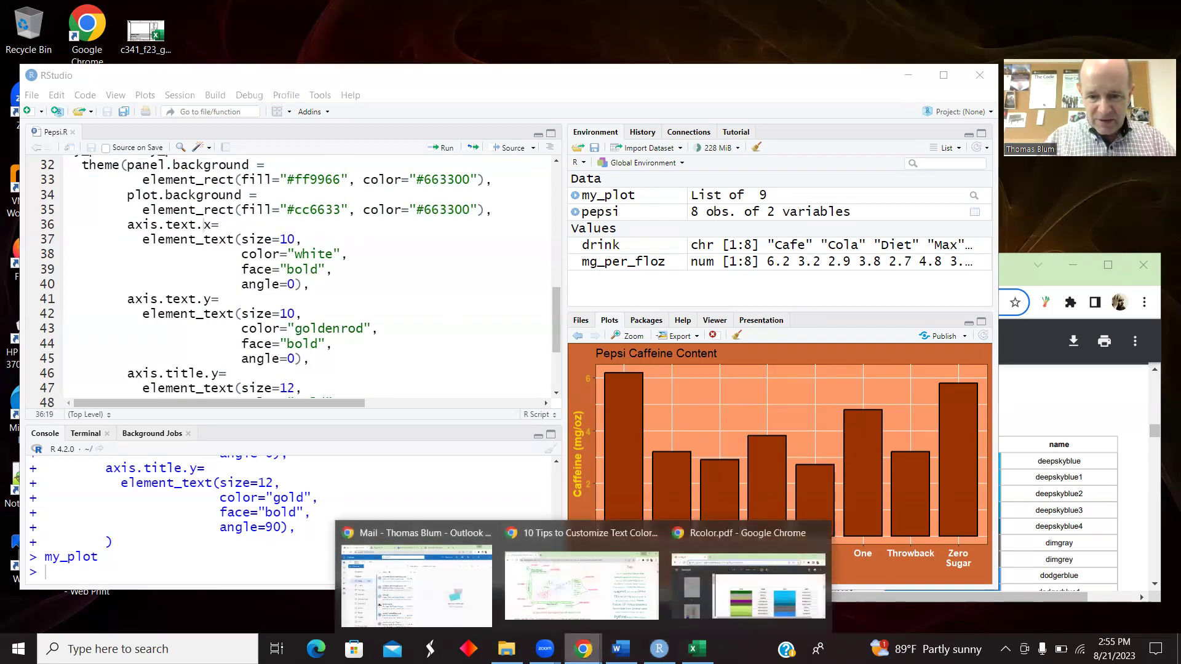
pyautogui.click(602, 546)
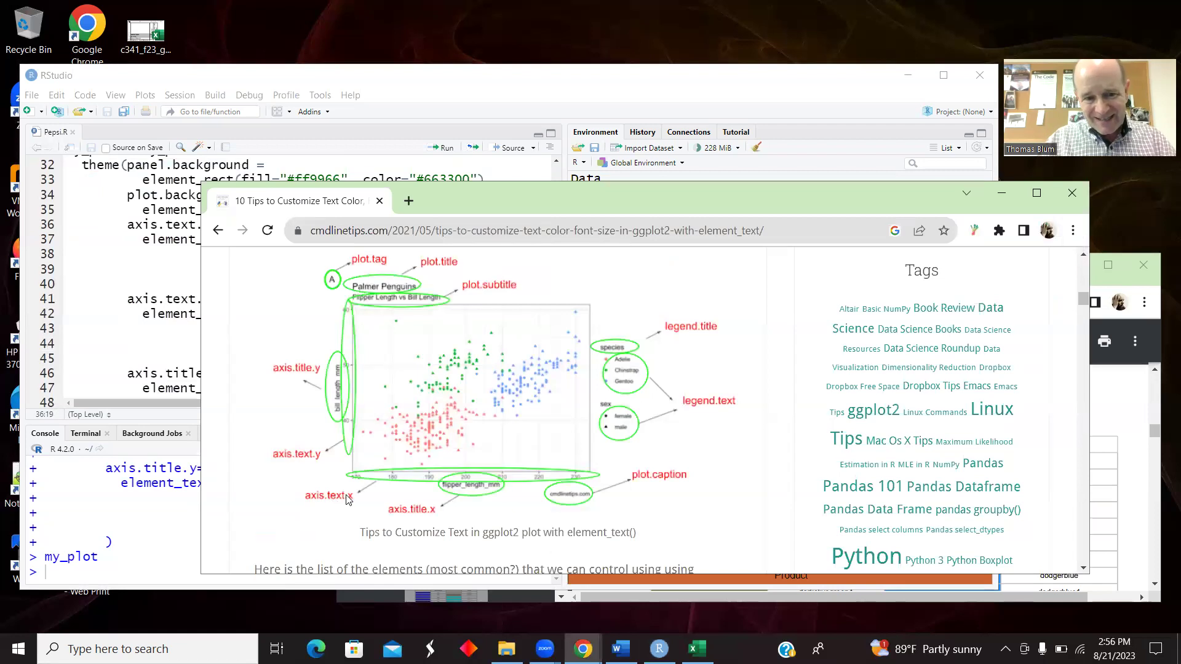
pyautogui.click(752, 83)
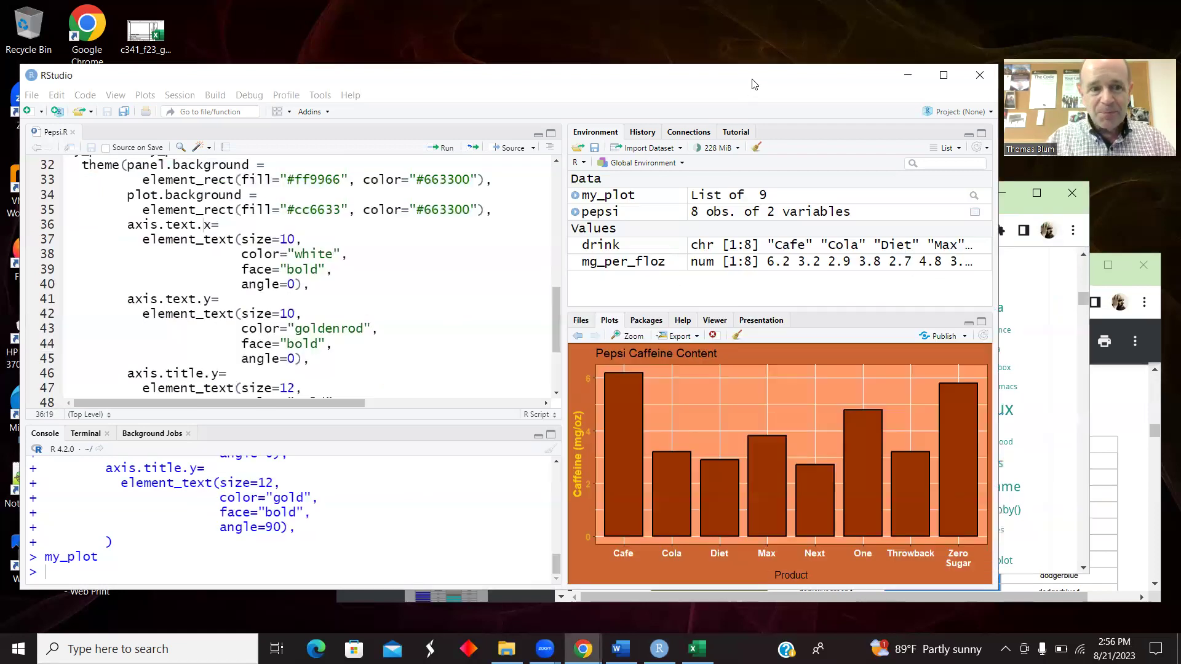
pyautogui.click(315, 255)
pyautogui.click(319, 269)
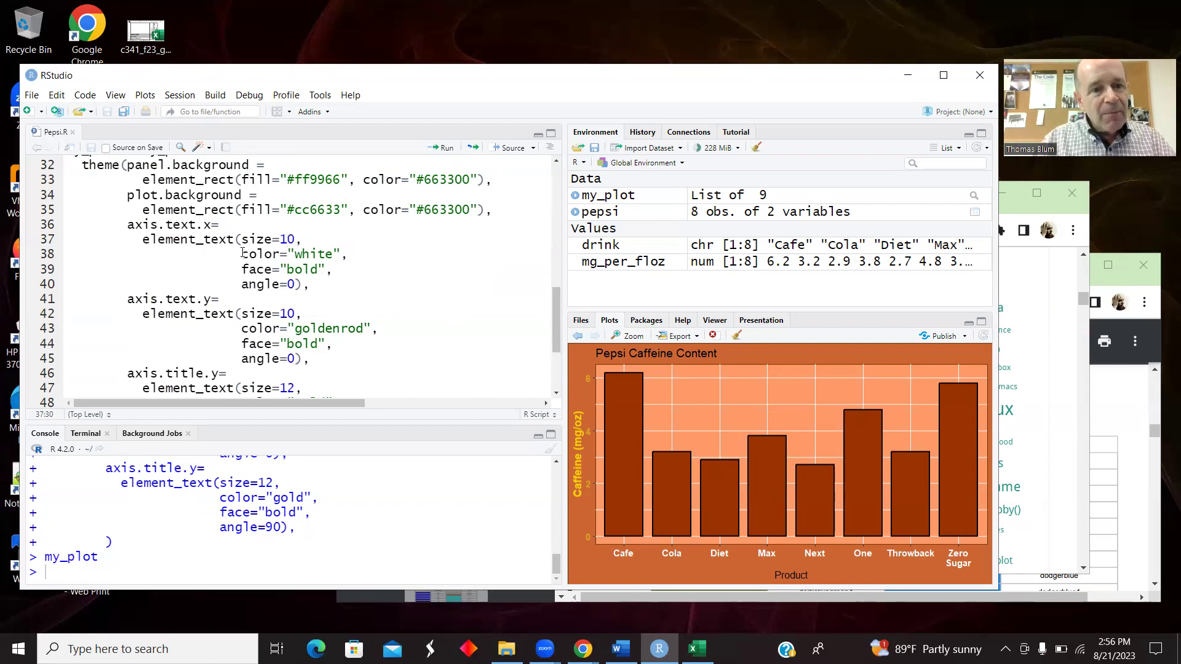
pyautogui.moveTo(242, 254); pyautogui.dragTo(341, 254)
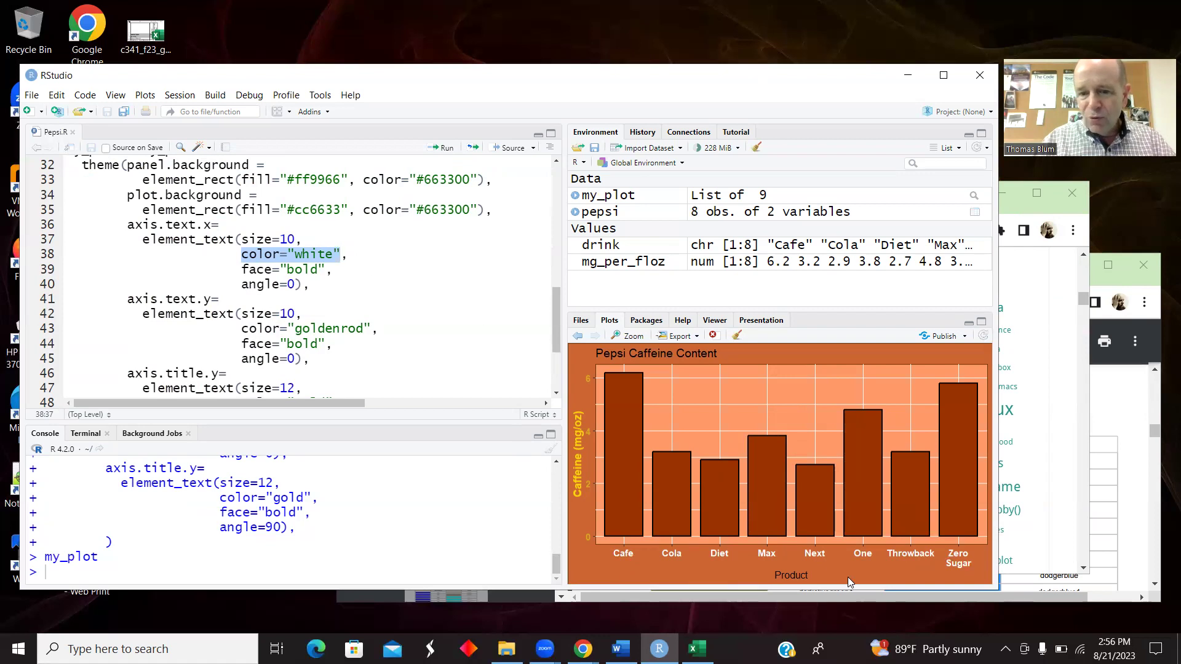
pyautogui.click(288, 284)
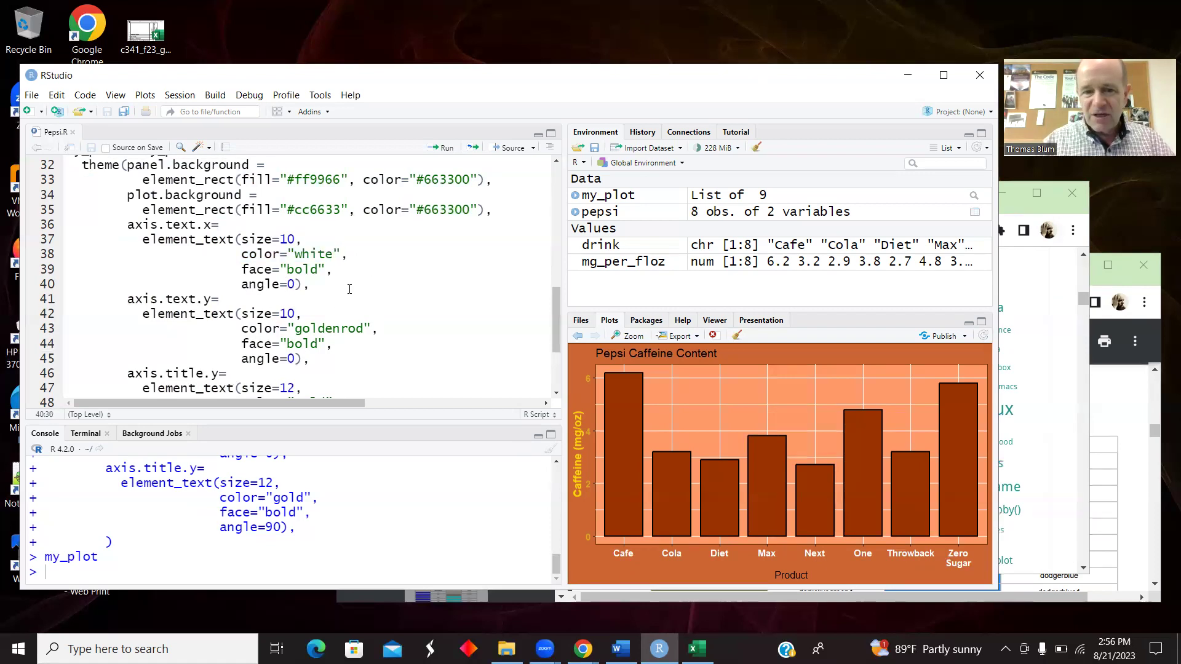
pyautogui.click(169, 299)
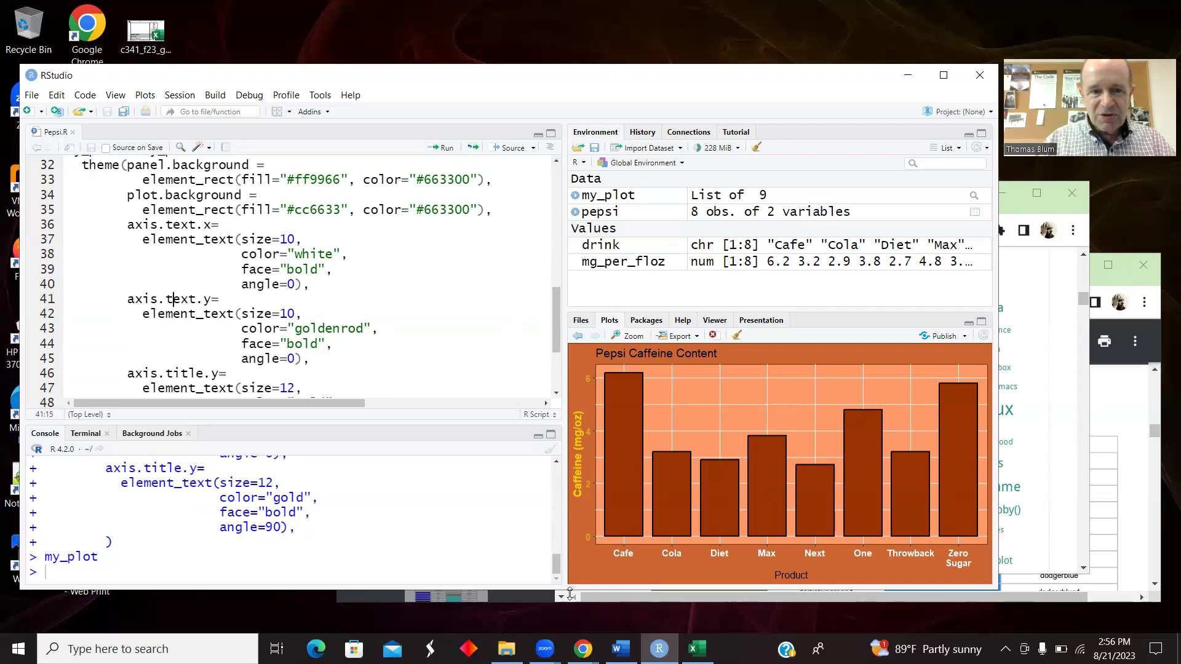
pyautogui.click(286, 314)
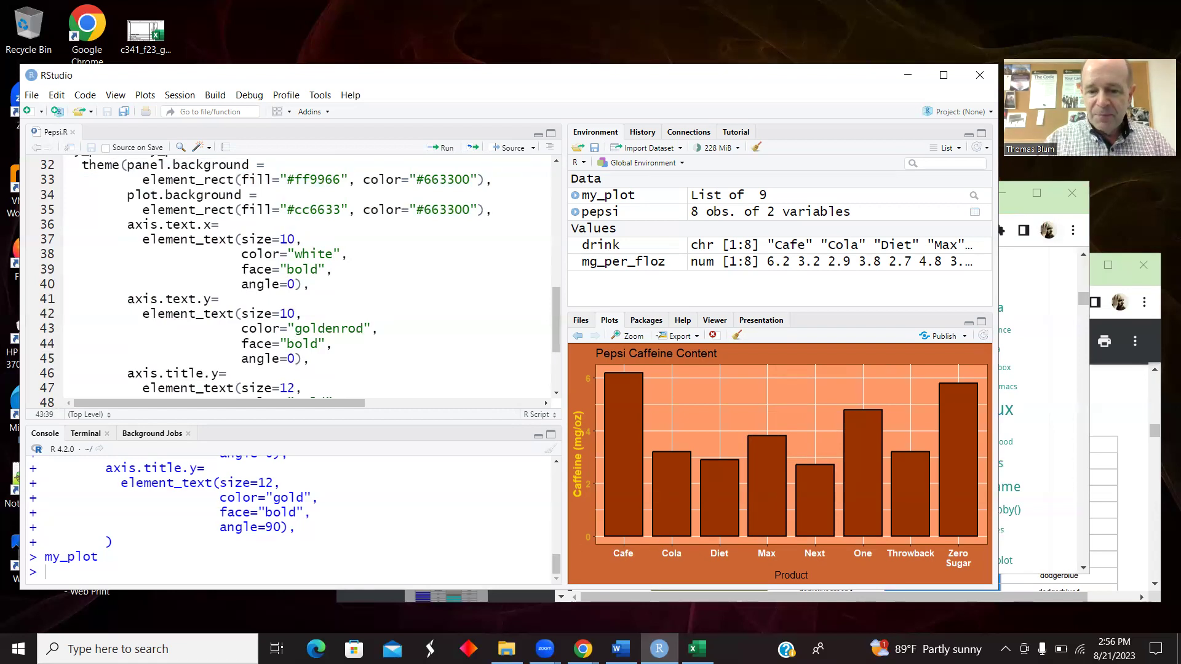
pyautogui.moveTo(583, 649)
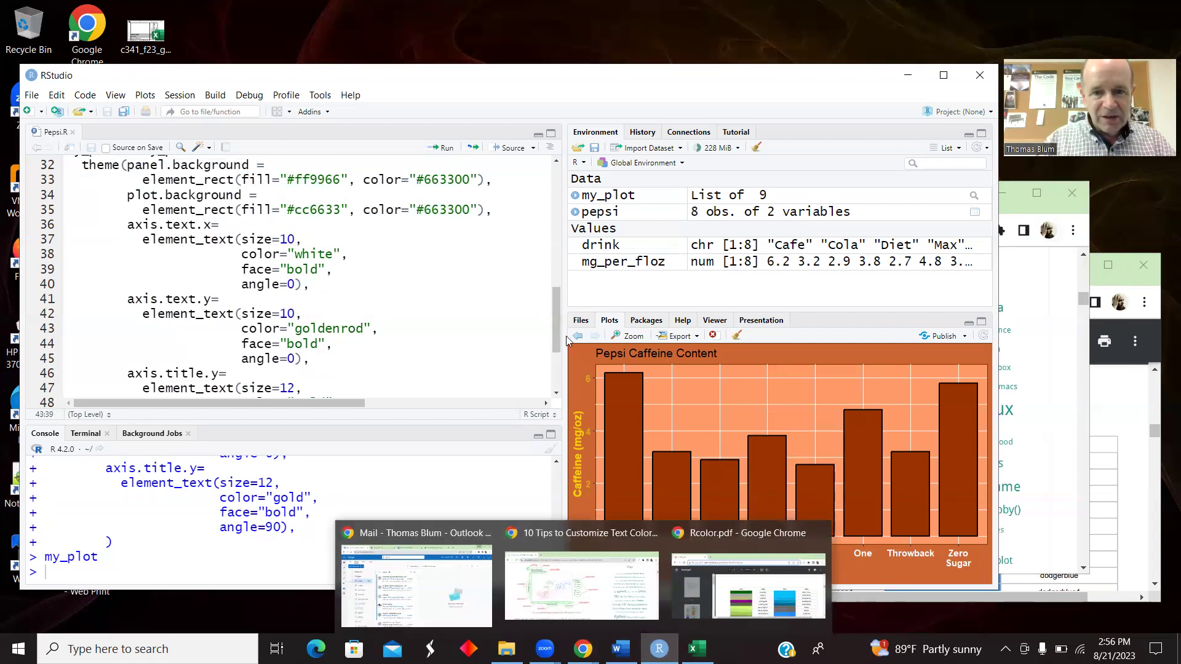
pyautogui.moveTo(555, 324)
pyautogui.mouseDown()
pyautogui.moveTo(557, 383)
pyautogui.moveTo(558, 340)
pyautogui.mouseUp()
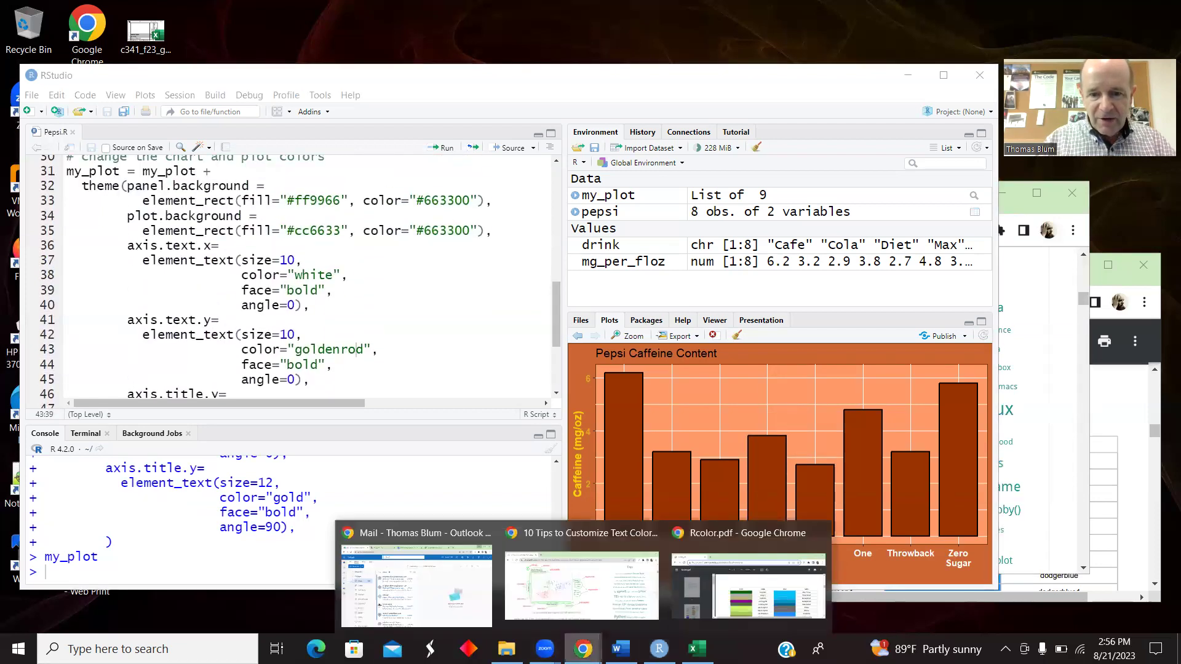
pyautogui.click(726, 613)
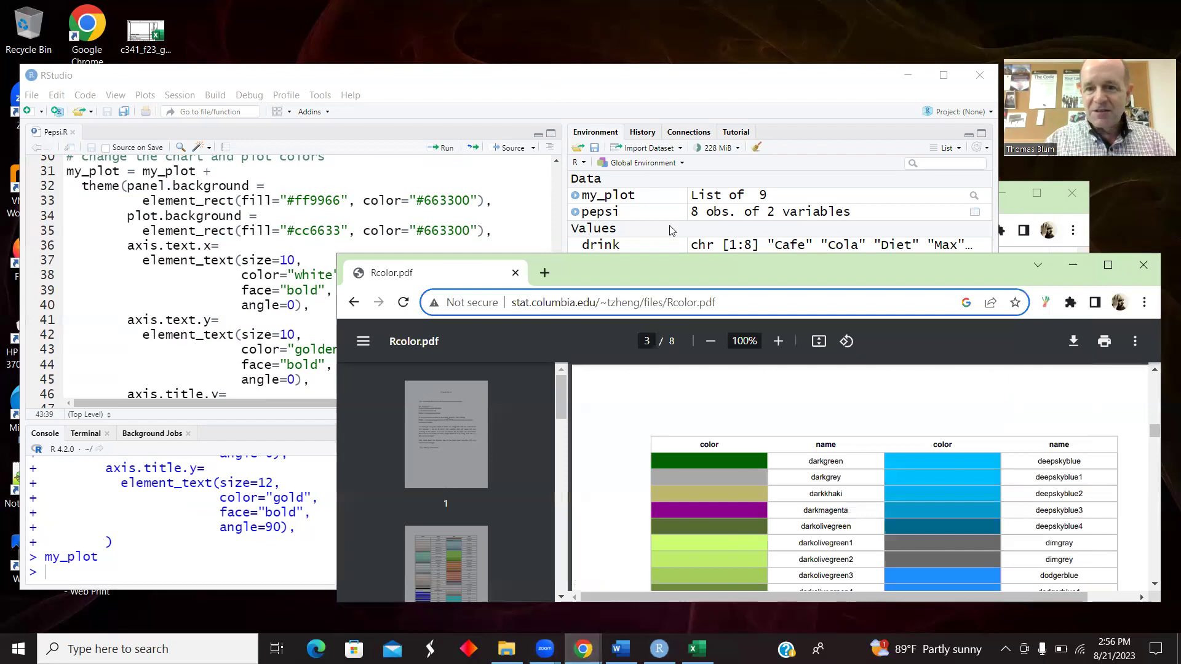
pyautogui.moveTo(765, 265); pyautogui.dragTo(592, 176)
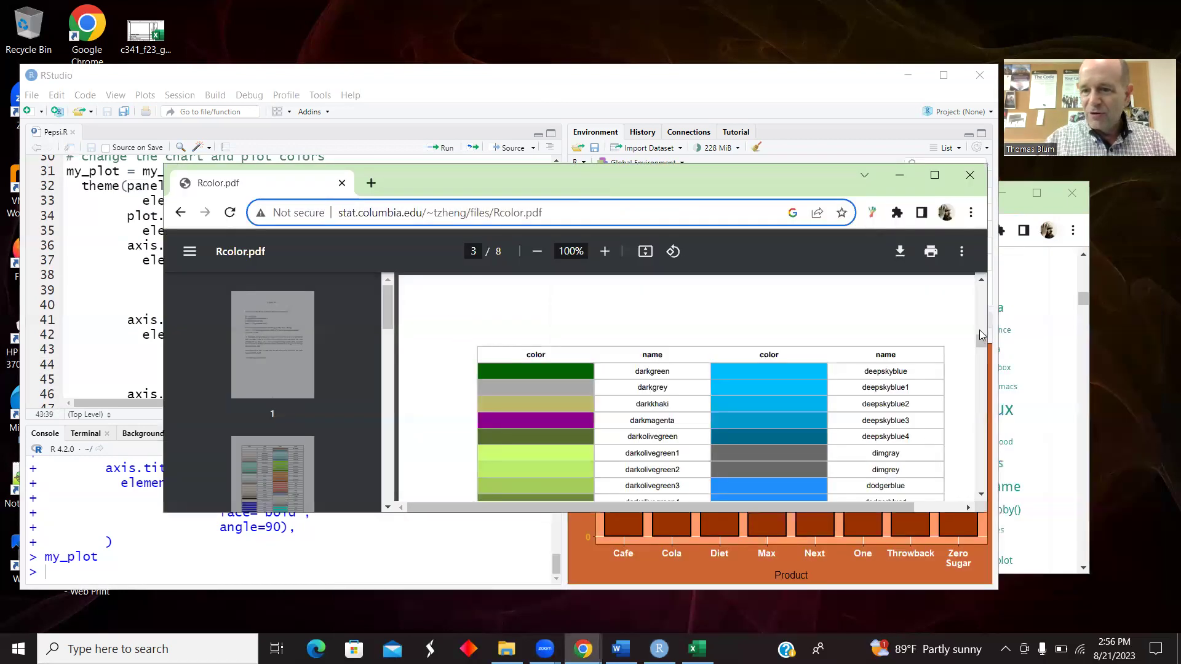
pyautogui.moveTo(983, 342); pyautogui.dragTo(983, 336)
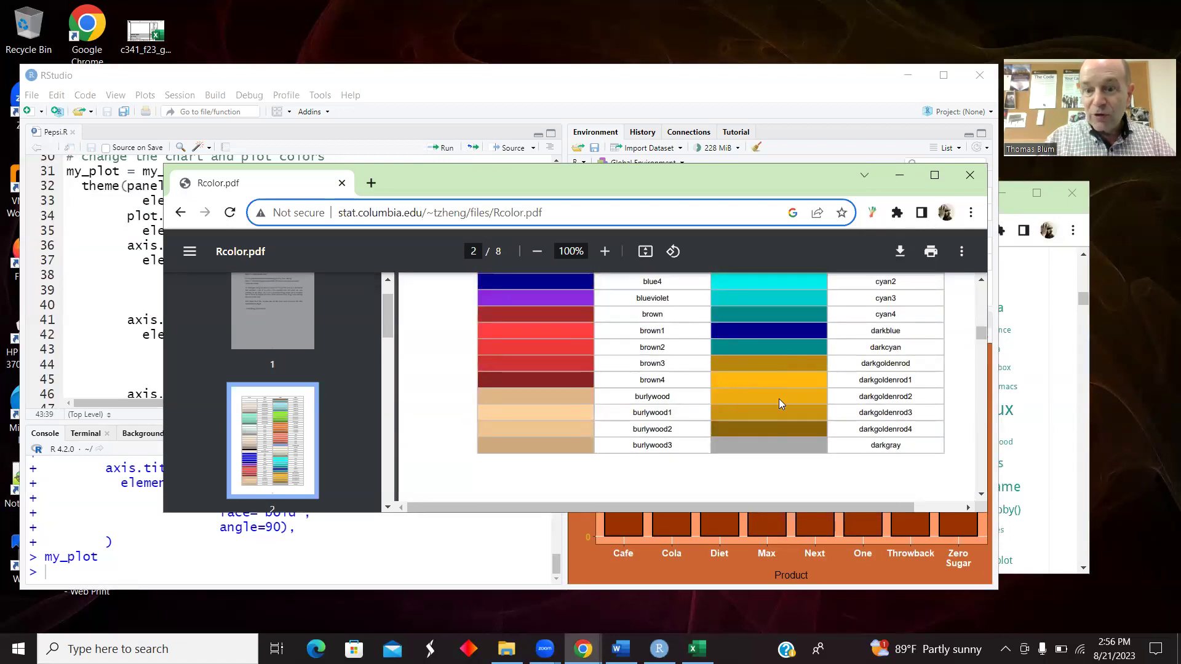
pyautogui.click(899, 175)
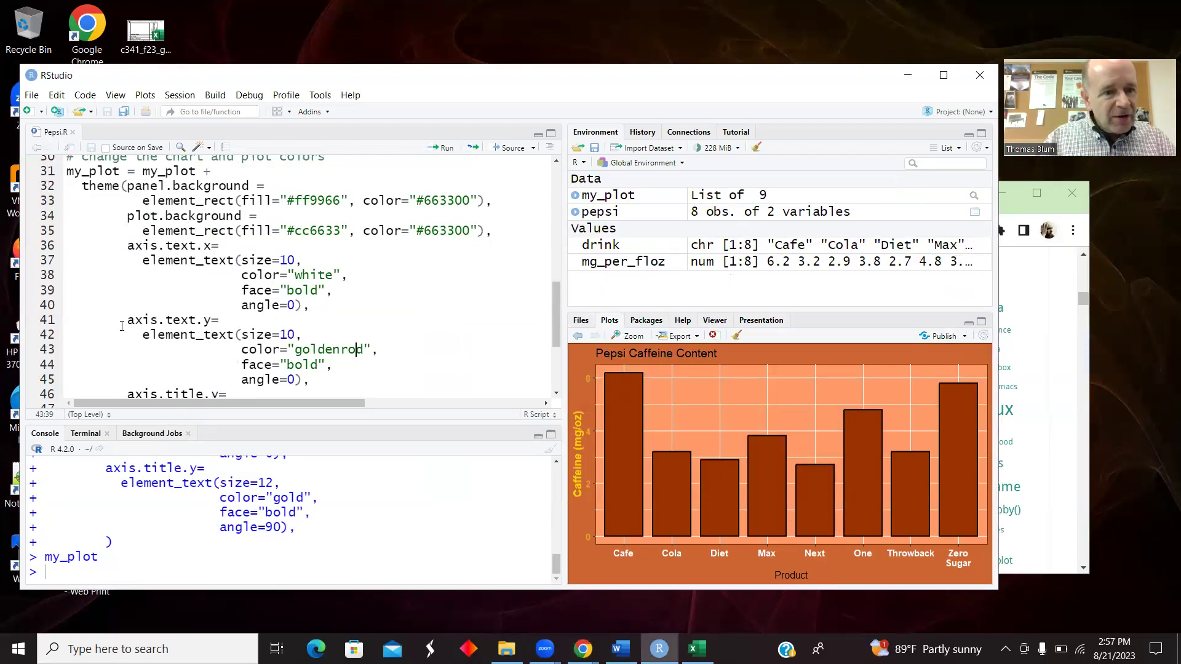
pyautogui.scroll(-2, 557, 296)
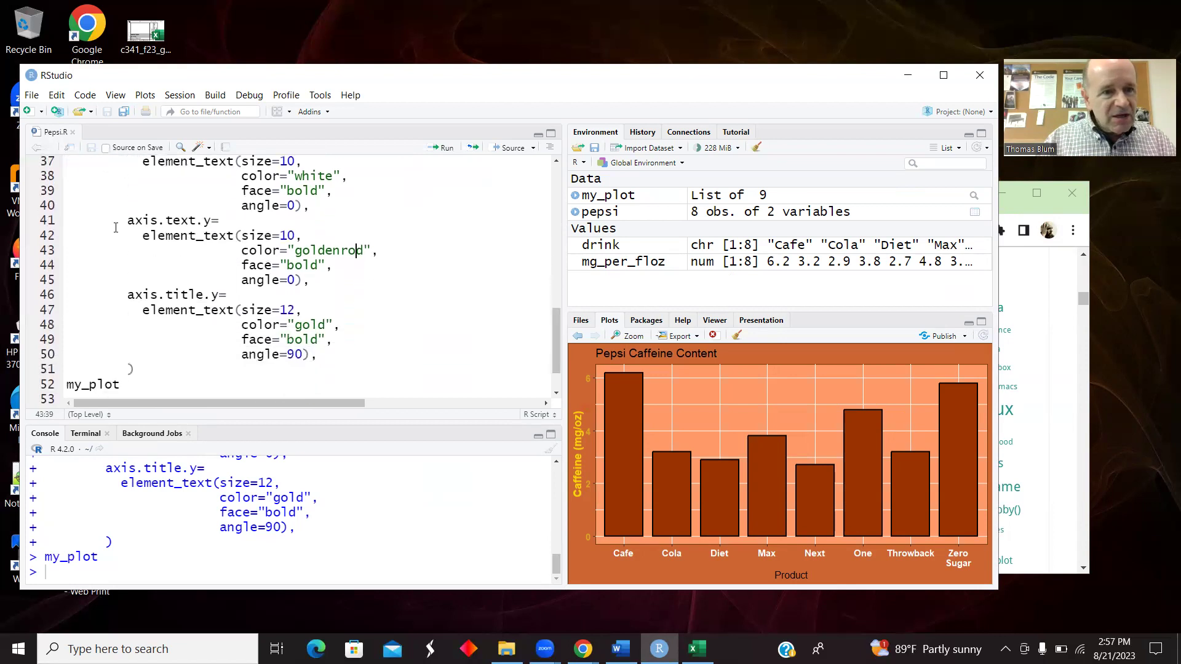
pyautogui.click(121, 221)
pyautogui.moveTo(205, 230); pyautogui.dragTo(342, 277)
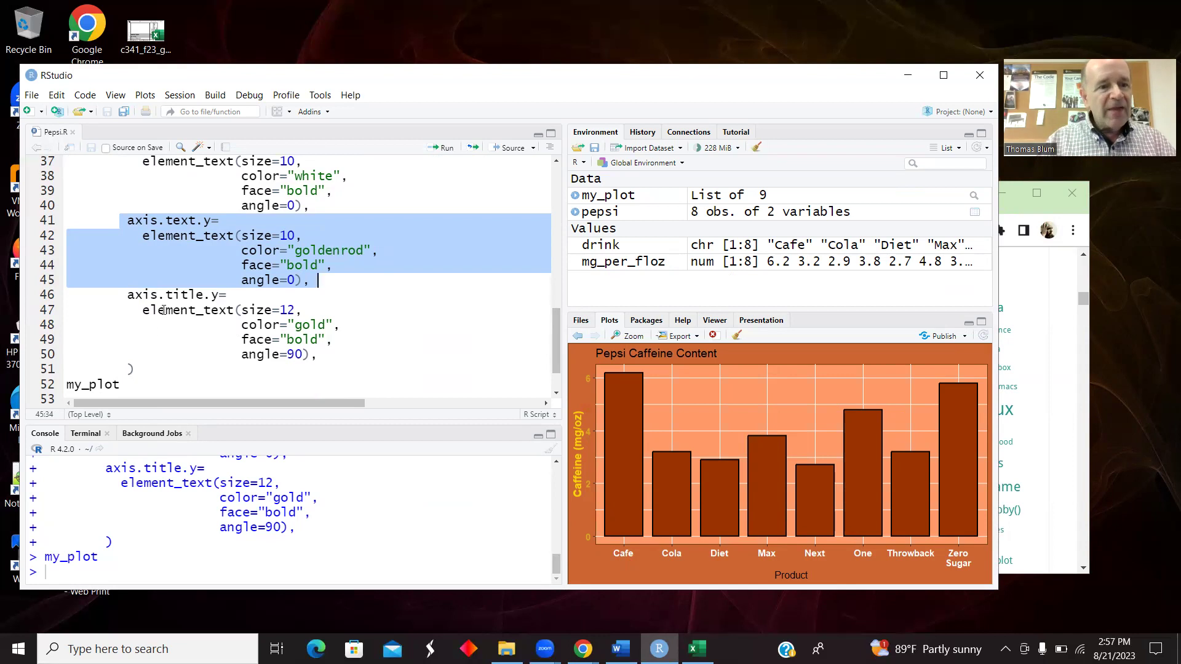
pyautogui.click(153, 294)
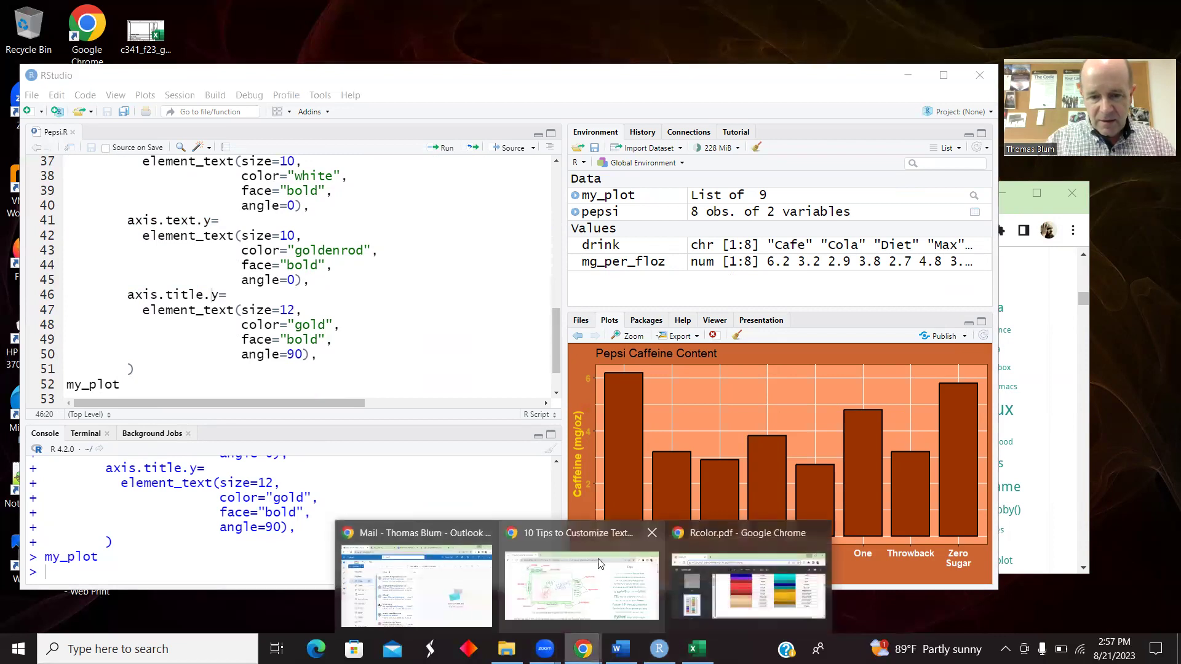
pyautogui.click(595, 545)
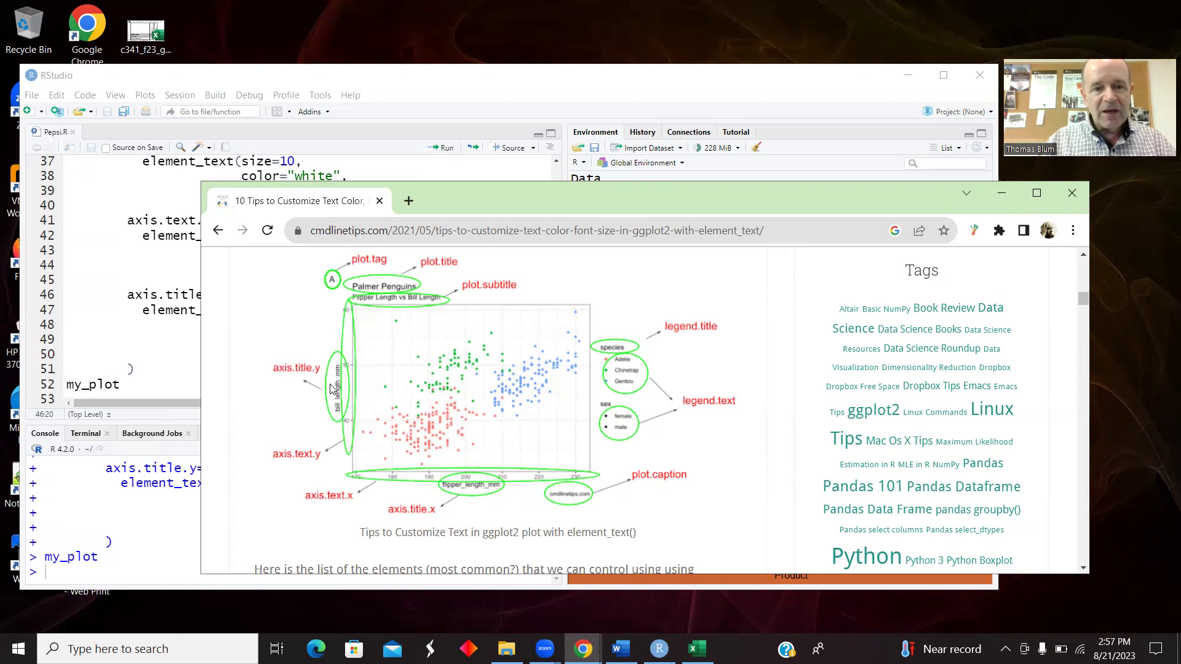
pyautogui.click(158, 340)
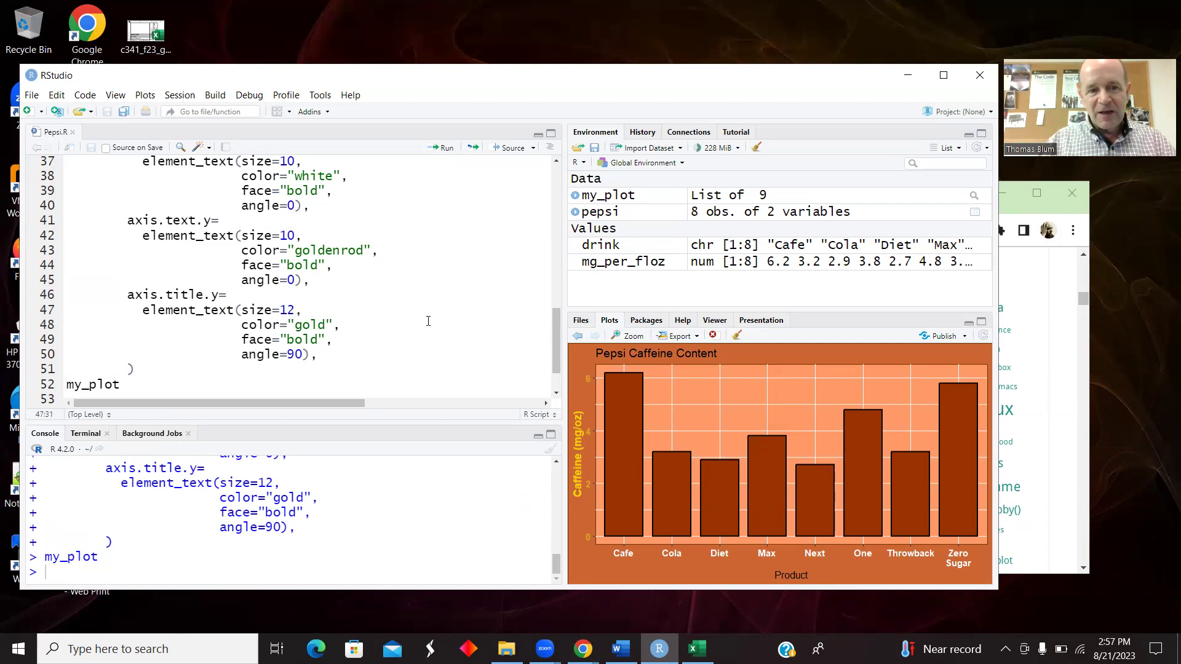
# Check the gold, bold axis.title.y settings and move to the final my_plot line
pyautogui.click(317, 327)
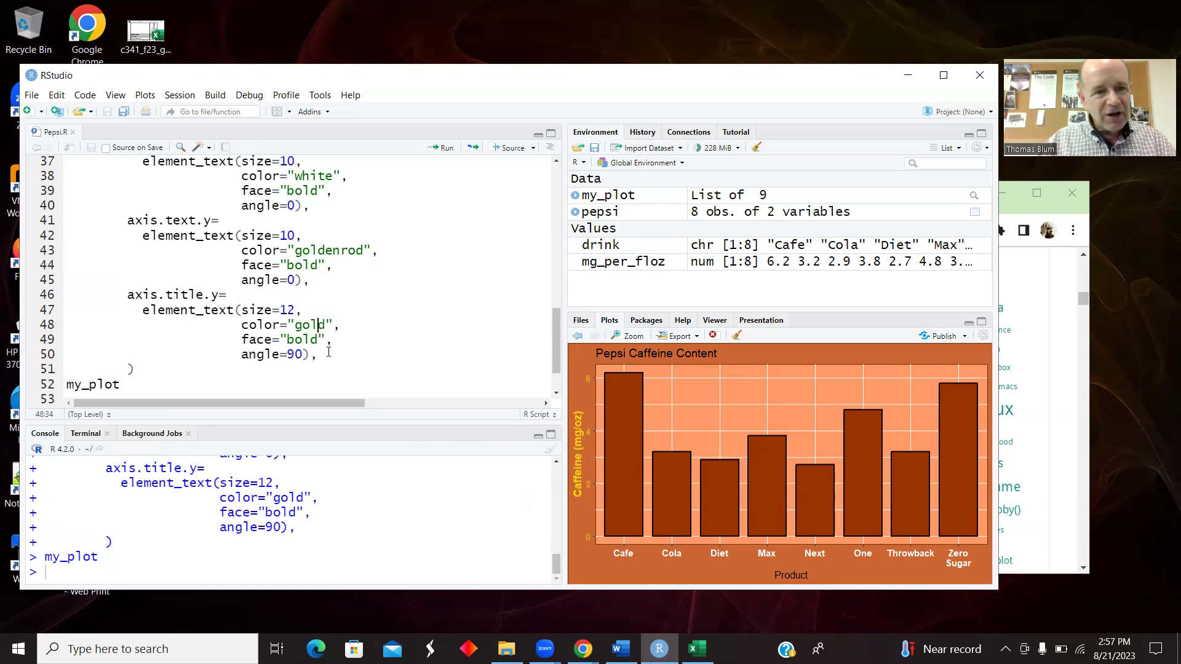
pyautogui.press('Down')
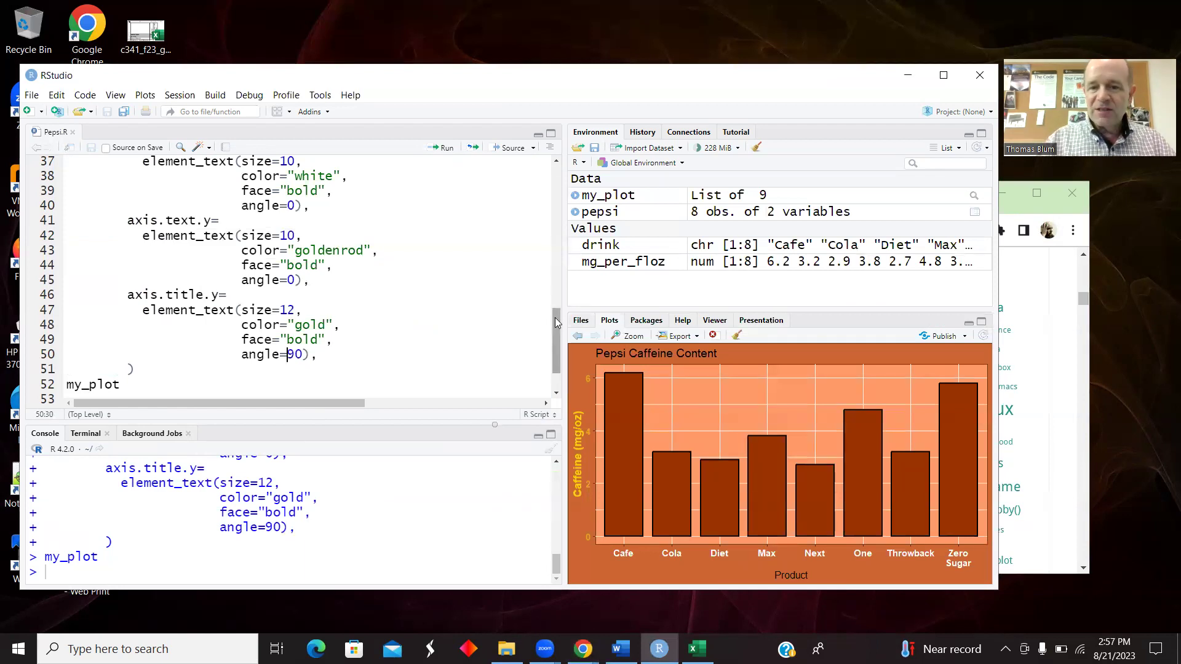
pyautogui.scroll(-2, 556, 331)
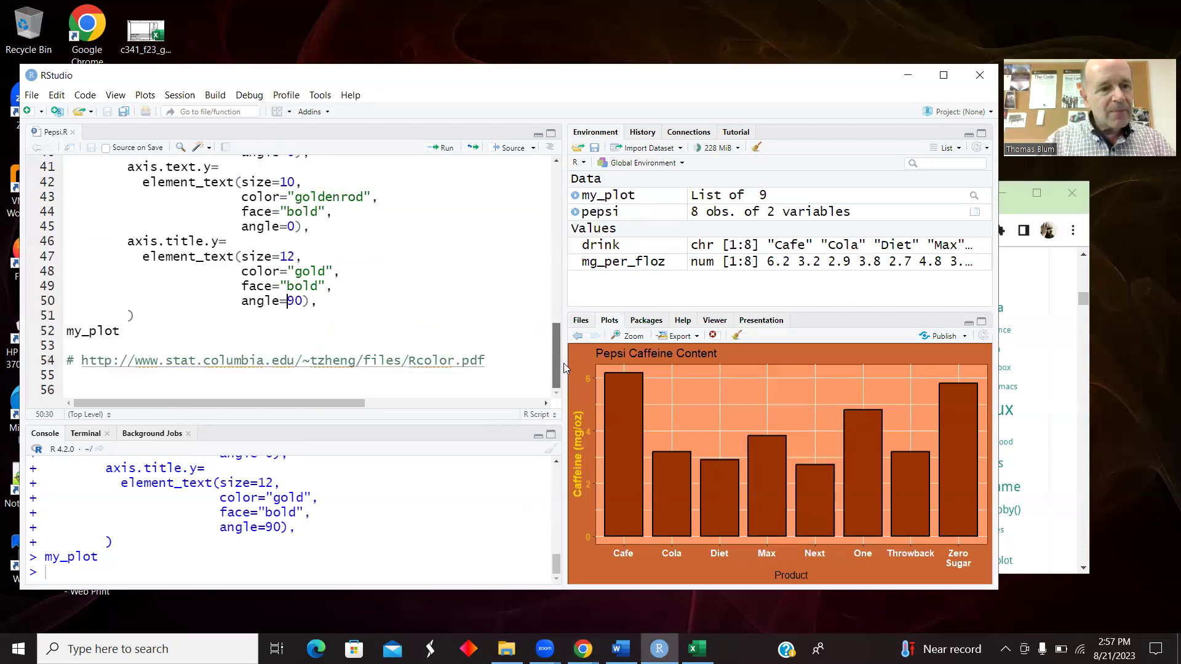
pyautogui.click(120, 331)
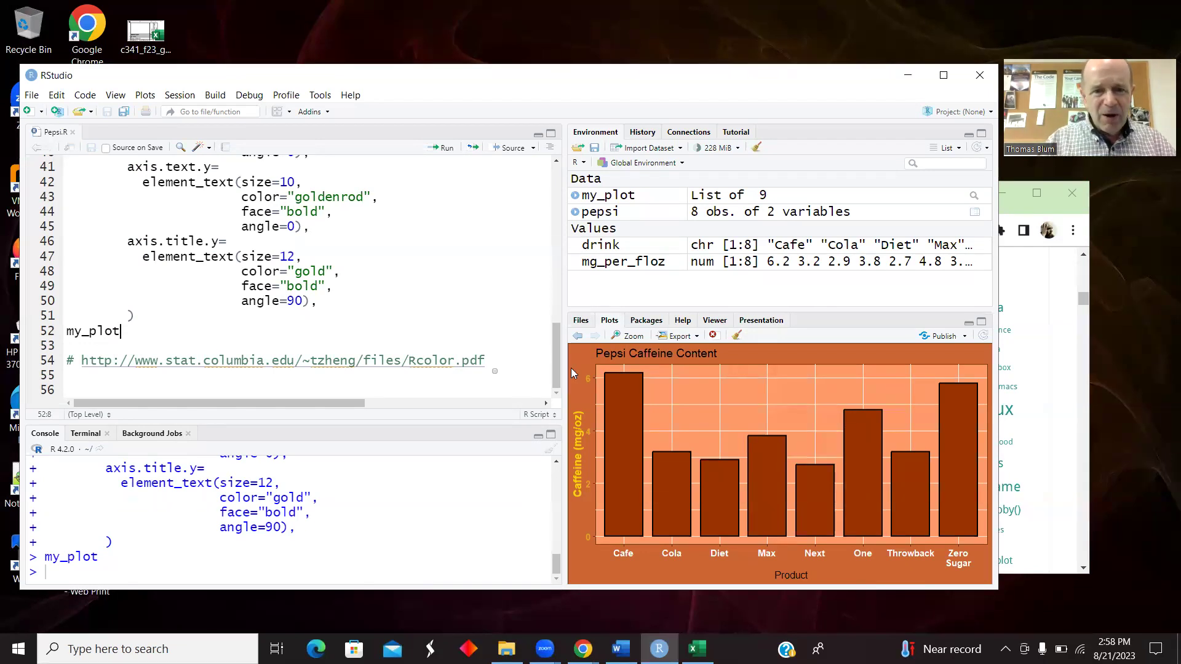
pyautogui.moveTo(554, 359); pyautogui.dragTo(559, 166)
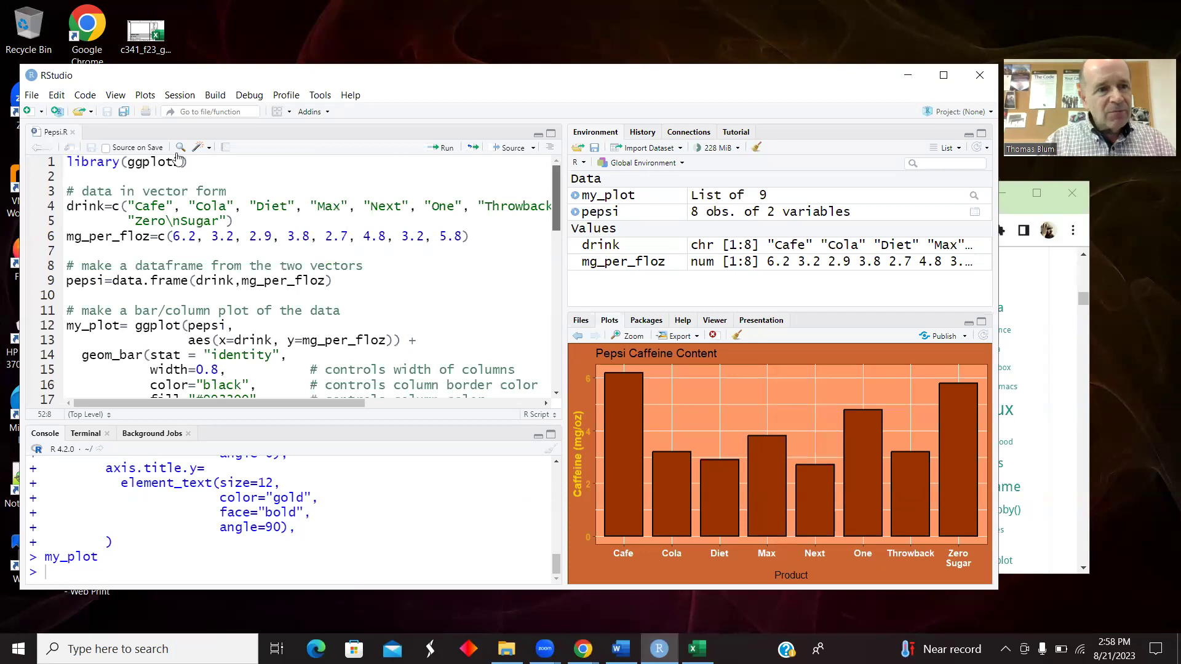
pyautogui.click(201, 161)
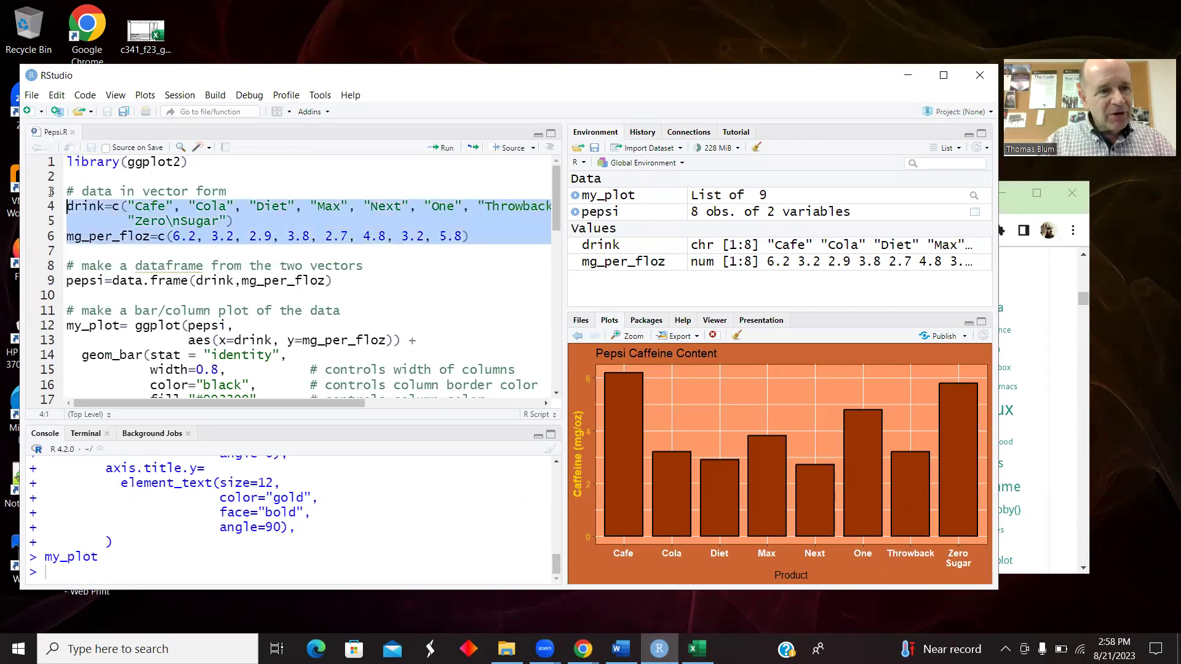
pyautogui.moveTo(157, 253); pyautogui.dragTo(157, 192)
pyautogui.click(148, 293)
pyautogui.moveTo(148, 289); pyautogui.dragTo(68, 250)
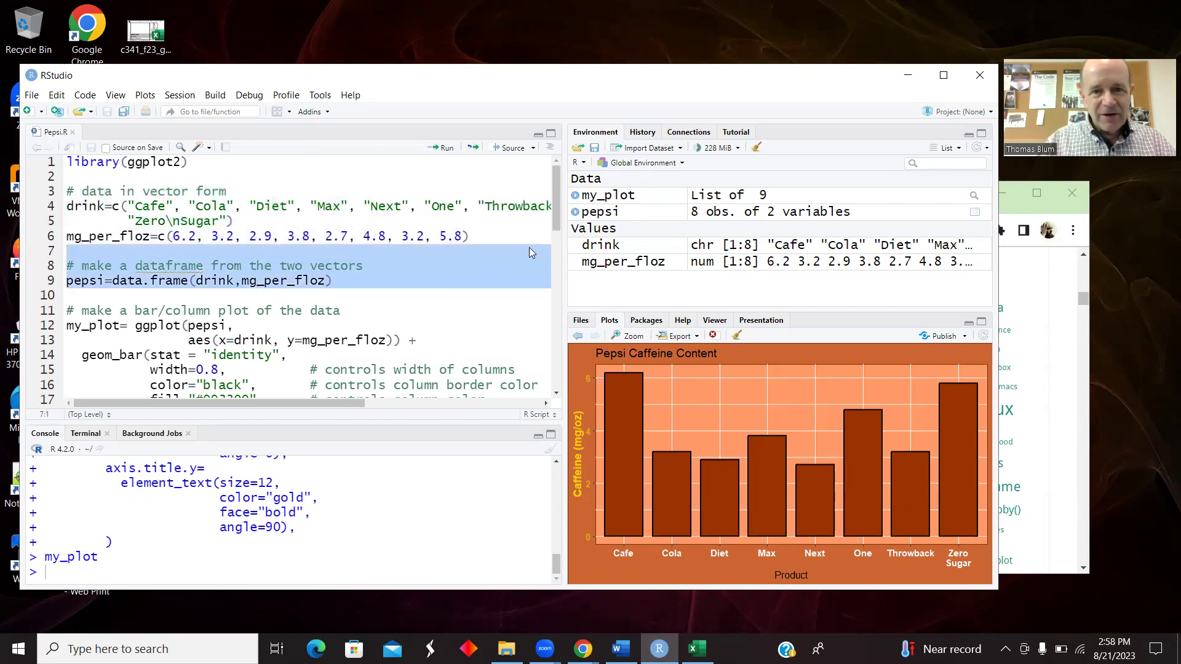
pyautogui.moveTo(556, 205); pyautogui.dragTo(555, 237)
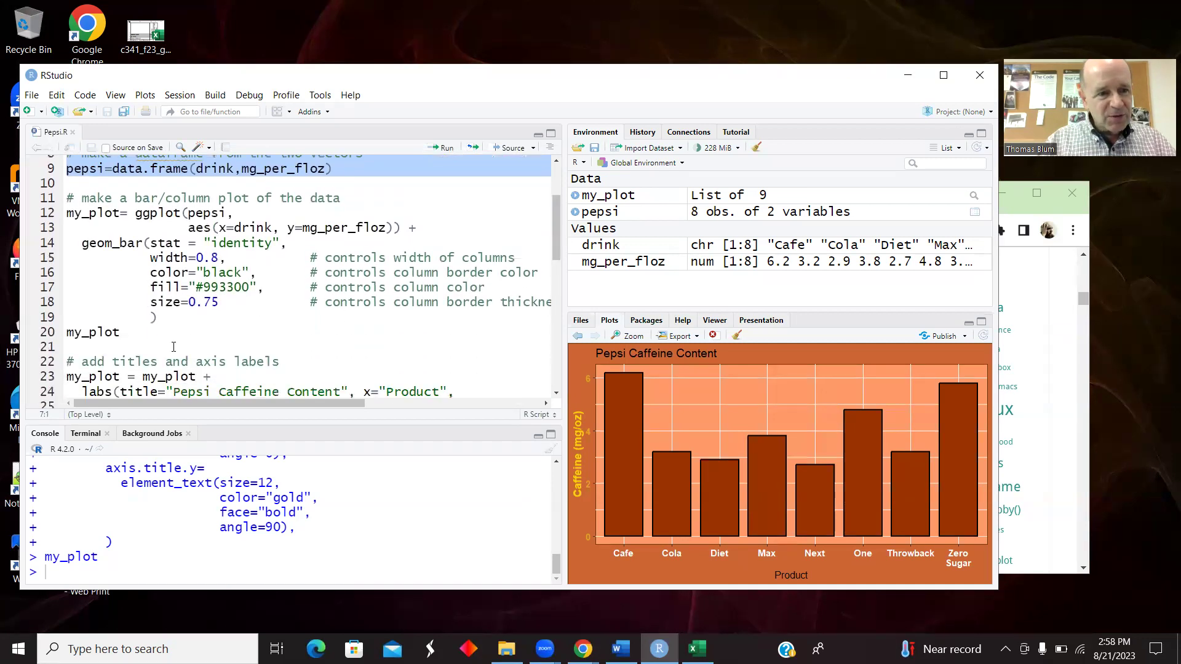
pyautogui.moveTo(140, 334); pyautogui.dragTo(4, 200)
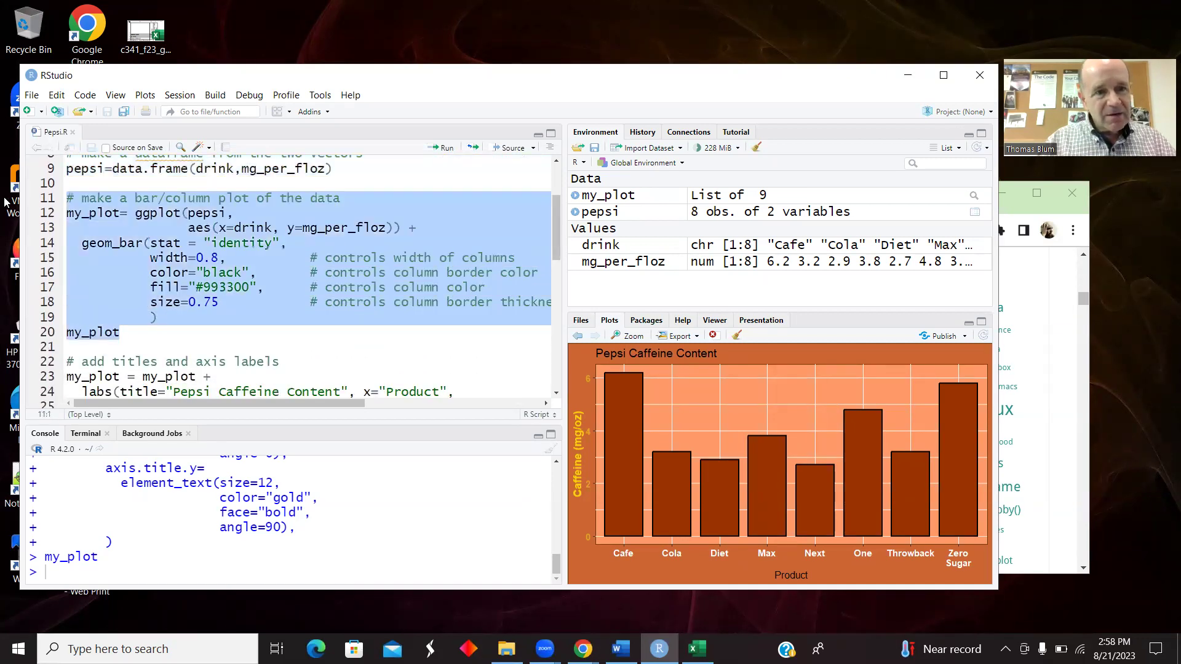
pyautogui.moveTo(554, 221); pyautogui.dragTo(554, 237)
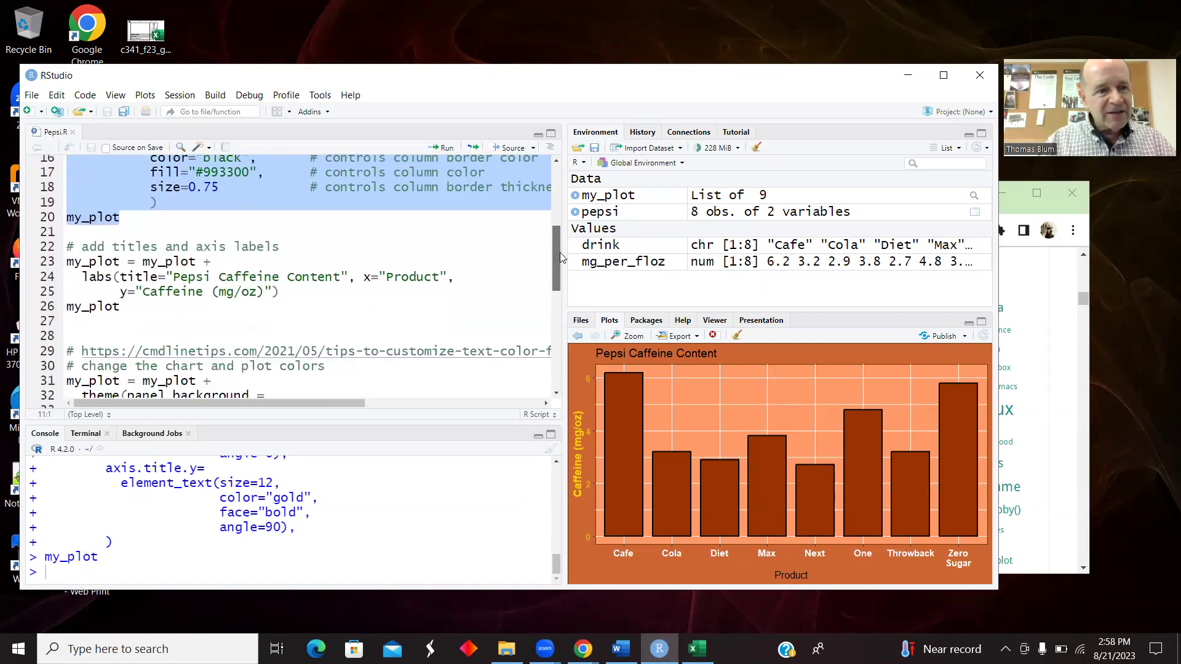
pyautogui.moveTo(152, 311); pyautogui.dragTo(37, 247)
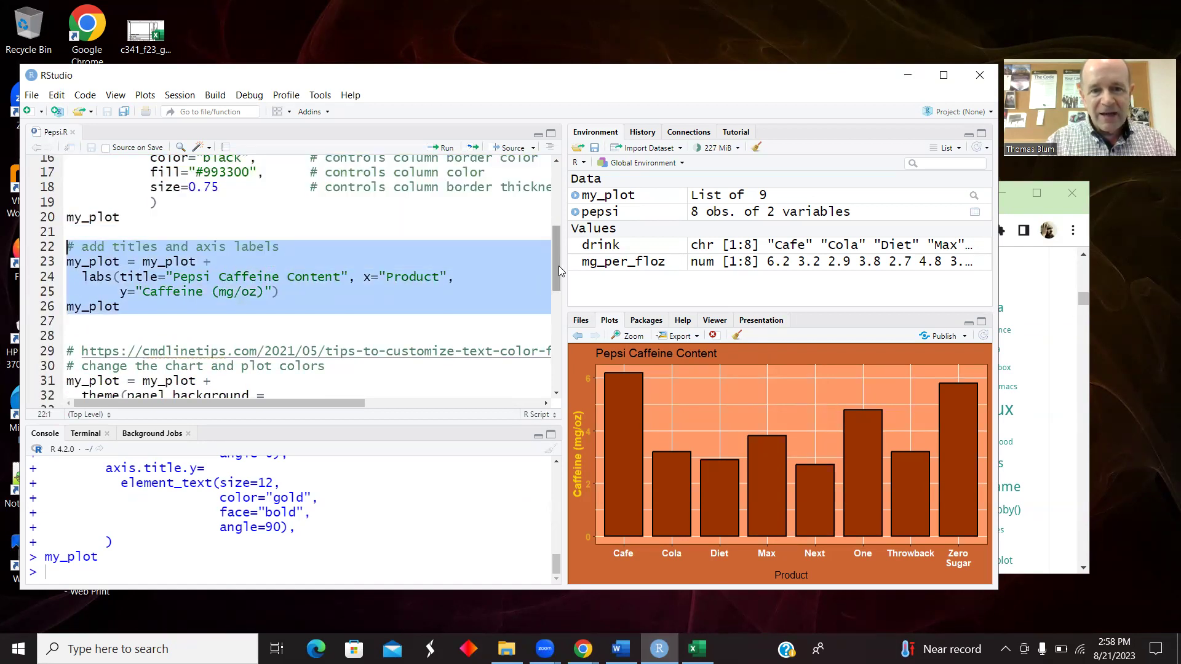
pyautogui.moveTo(557, 264); pyautogui.dragTo(572, 325)
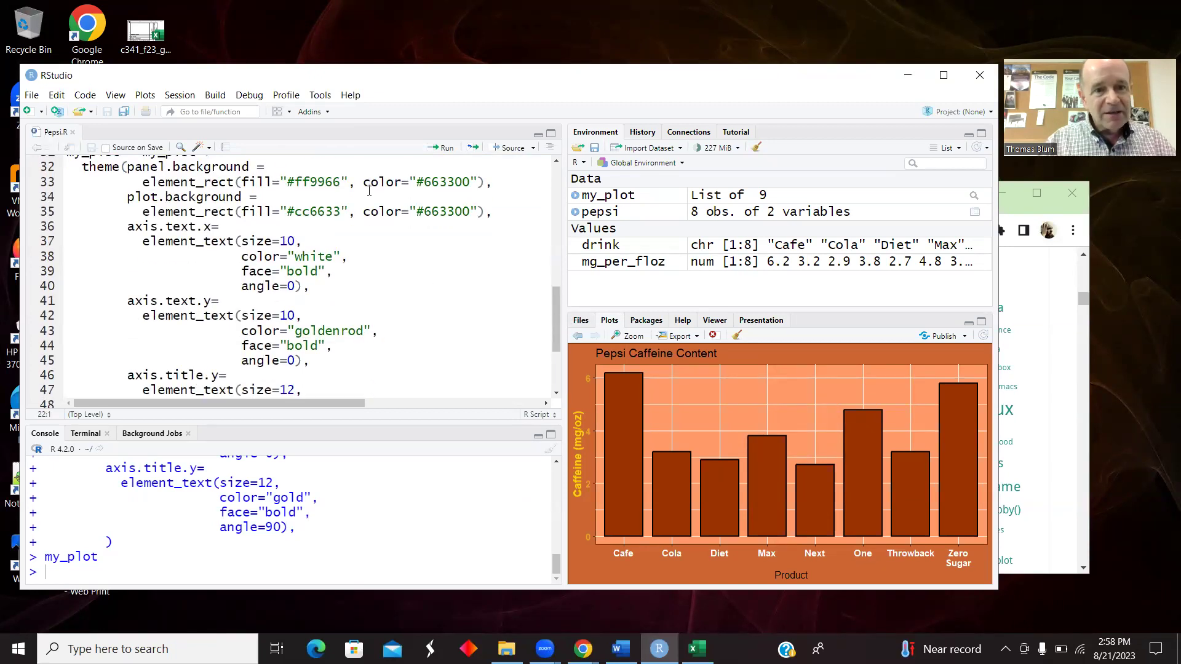
pyautogui.click(417, 182)
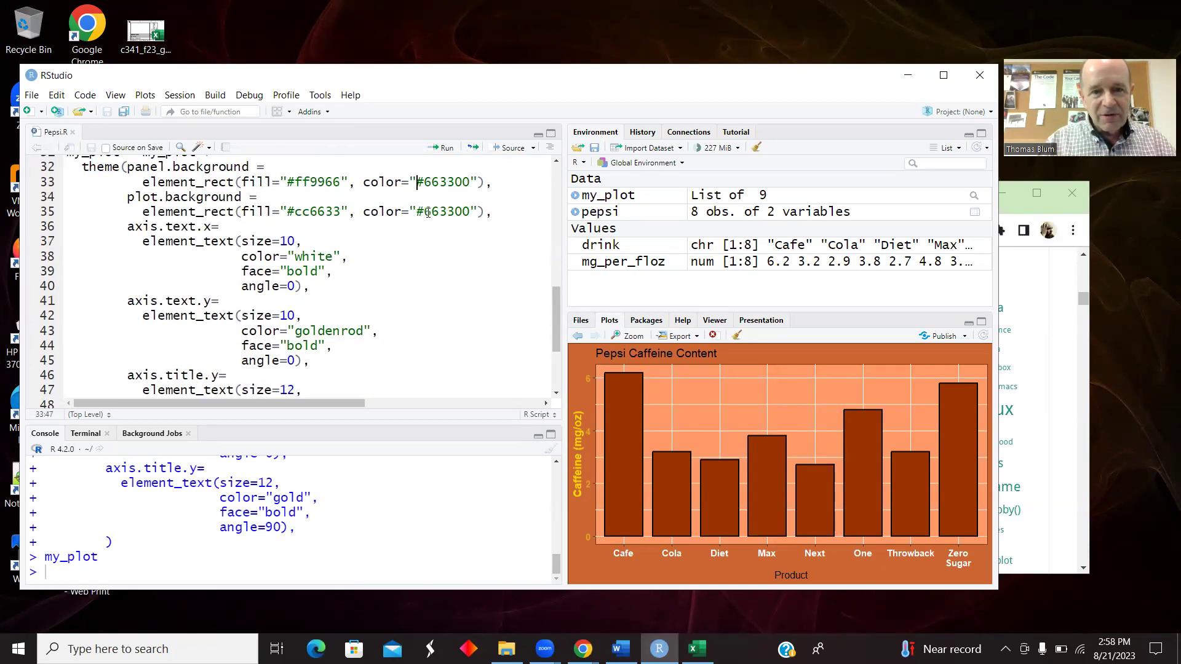
pyautogui.moveTo(557, 310); pyautogui.dragTo(561, 215)
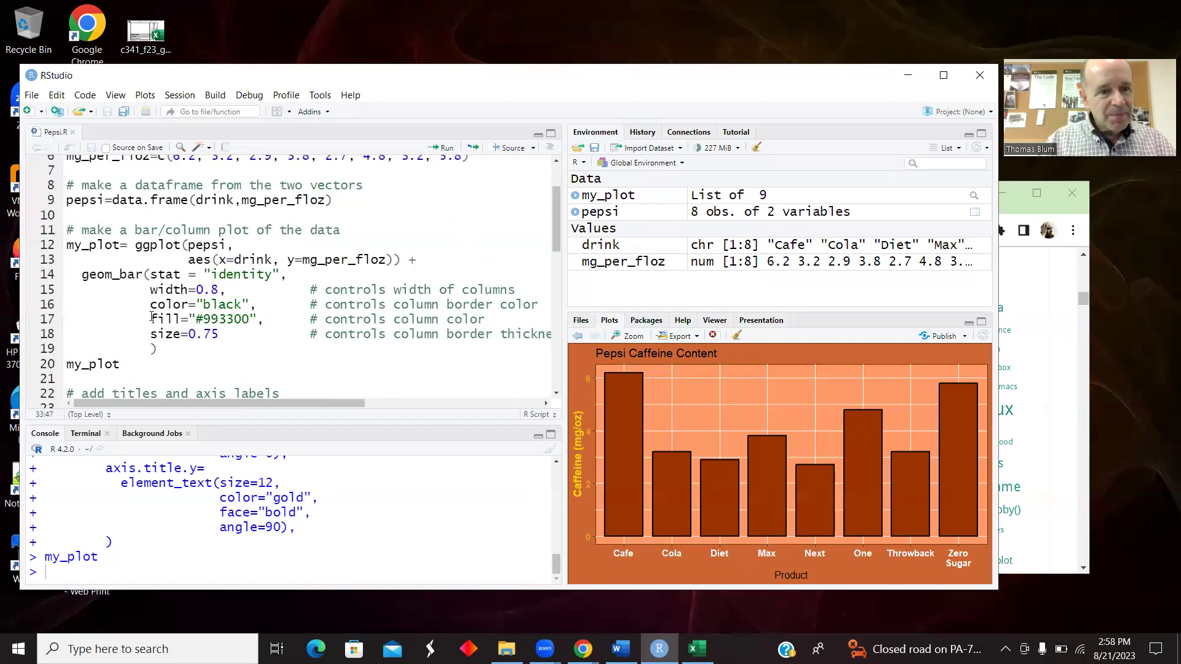
pyautogui.moveTo(153, 319); pyautogui.dragTo(279, 320)
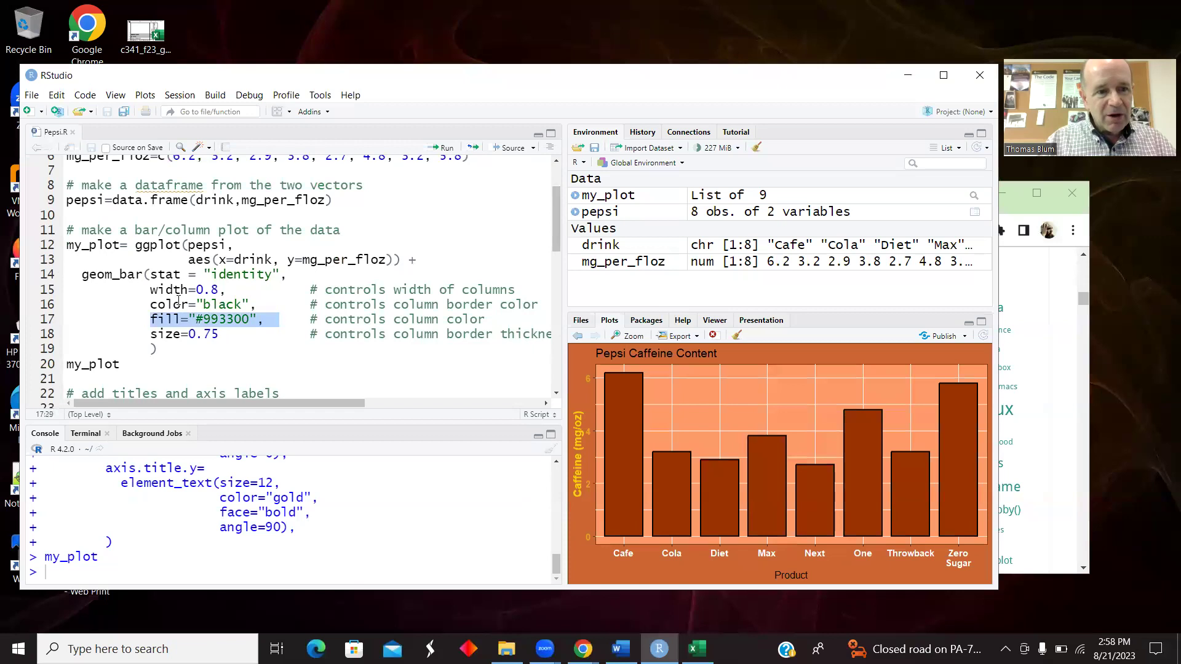
pyautogui.scroll(-2, 558, 259)
pyautogui.scroll(-5, 558, 259)
pyautogui.scroll(-1, 415, 296)
pyautogui.click(163, 226)
pyautogui.press('Down')
pyautogui.press('Down')
pyautogui.press('Down')
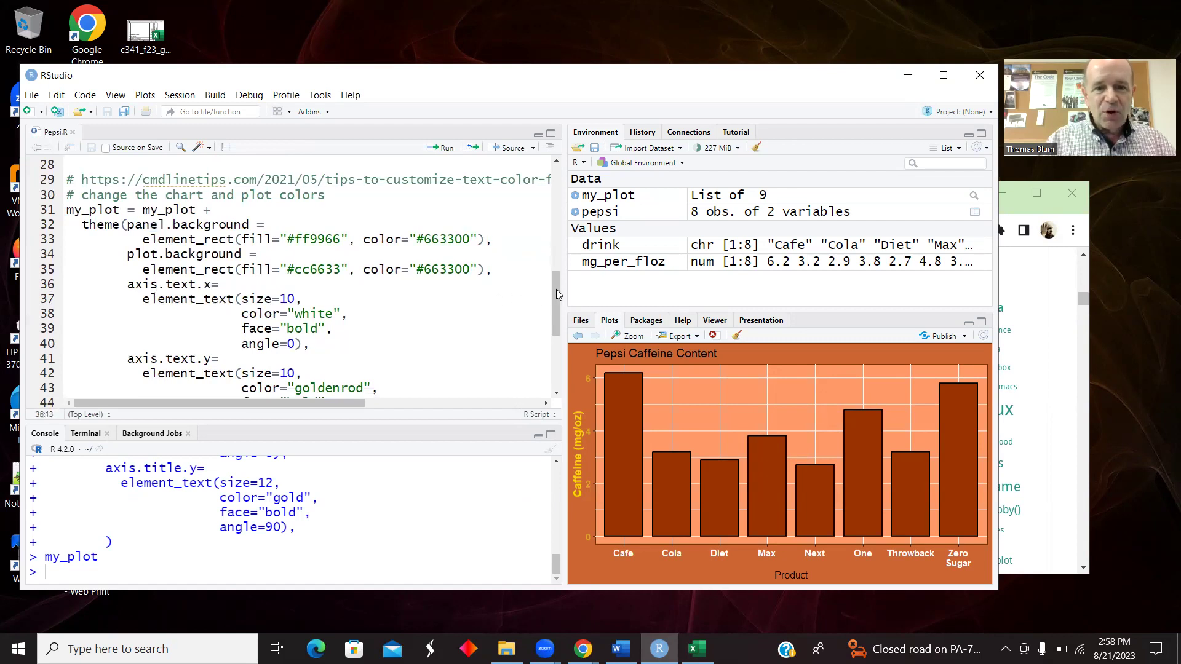
pyautogui.scroll(-2, 558, 292)
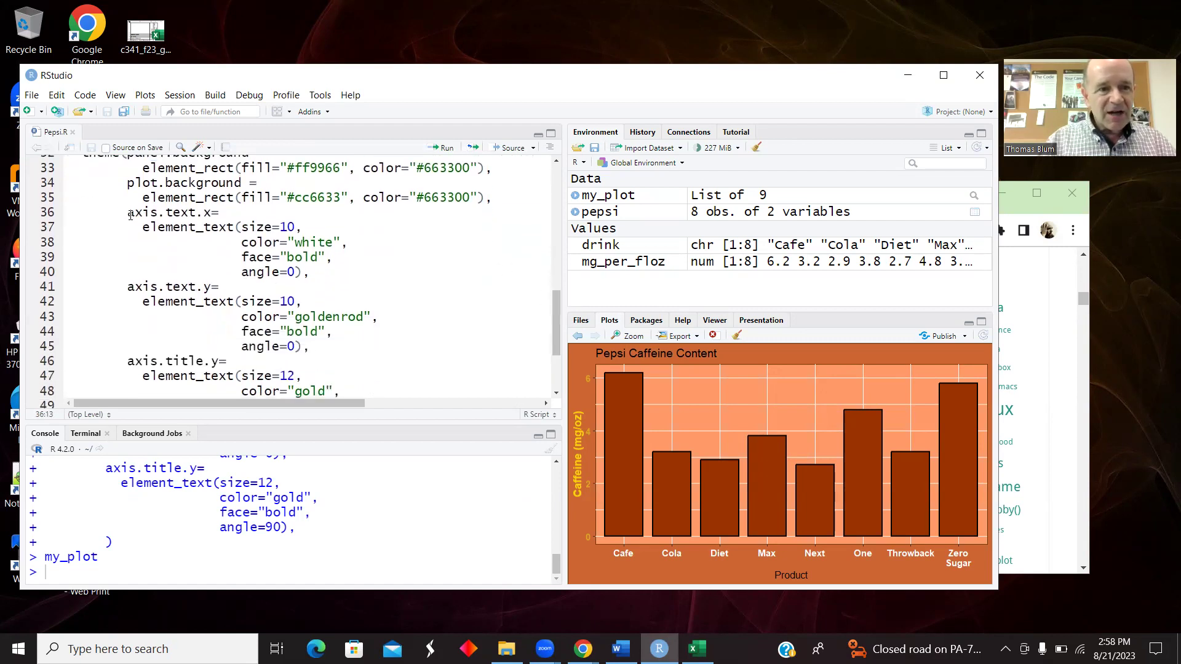
pyautogui.moveTo(128, 213)
pyautogui.mouseDown()
pyautogui.moveTo(212, 228)
pyautogui.moveTo(313, 317)
pyautogui.mouseUp()
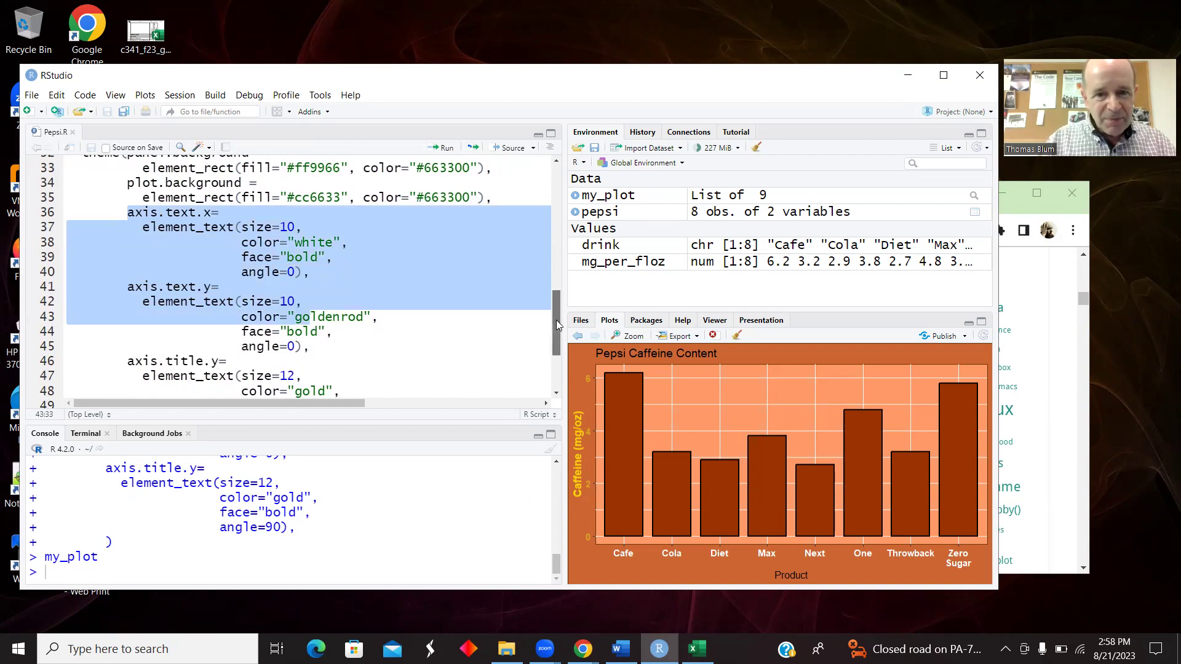
pyautogui.moveTo(557, 316)
pyautogui.mouseDown()
pyautogui.moveTo(558, 208)
pyautogui.moveTo(576, 268)
pyautogui.moveTo(571, 252)
pyautogui.mouseUp()
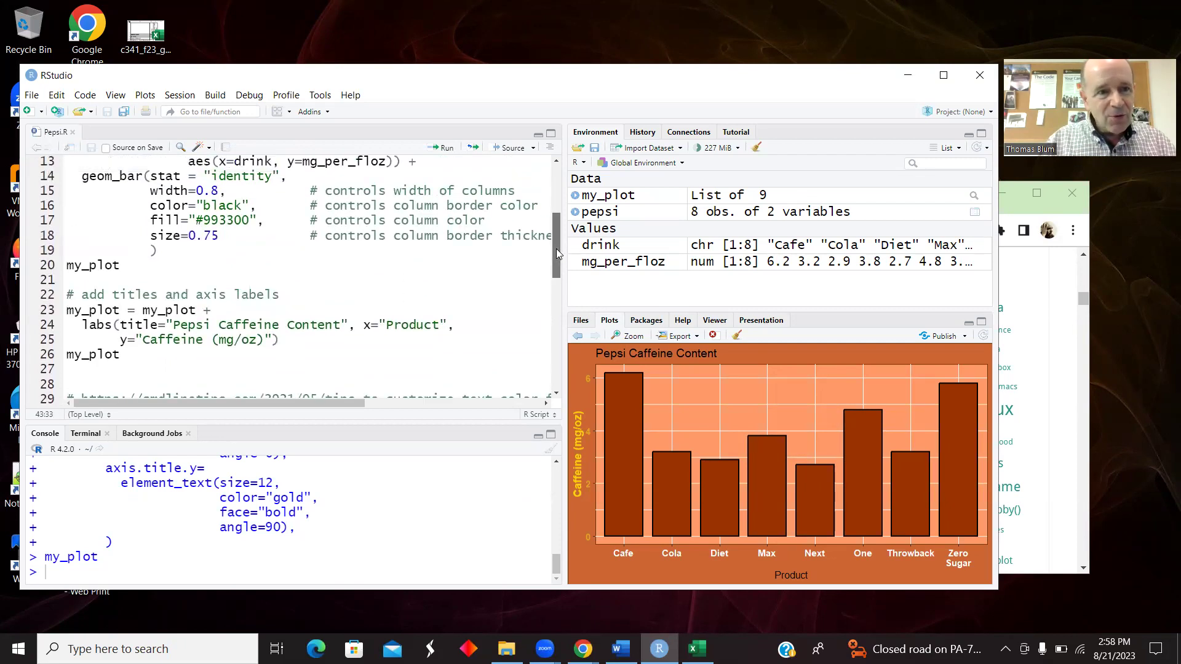
pyautogui.moveTo(556, 248)
pyautogui.mouseDown()
pyautogui.moveTo(555, 336)
pyautogui.moveTo(545, 207)
pyautogui.moveTo(564, 316)
pyautogui.mouseUp()
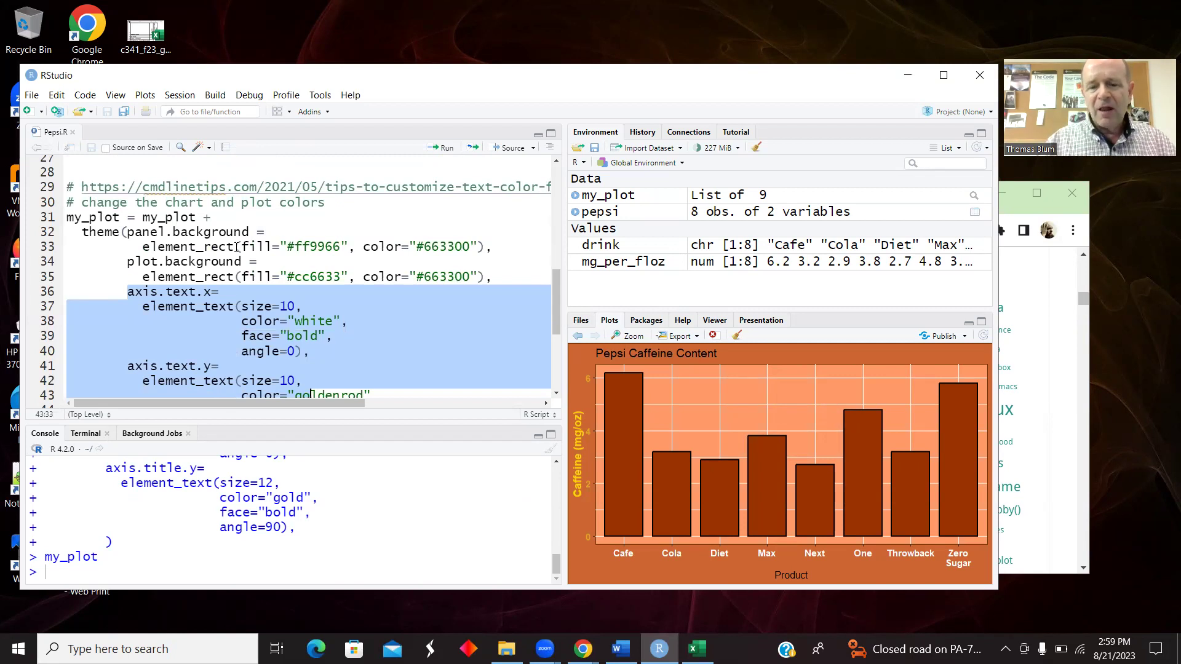
pyautogui.moveTo(192, 247)
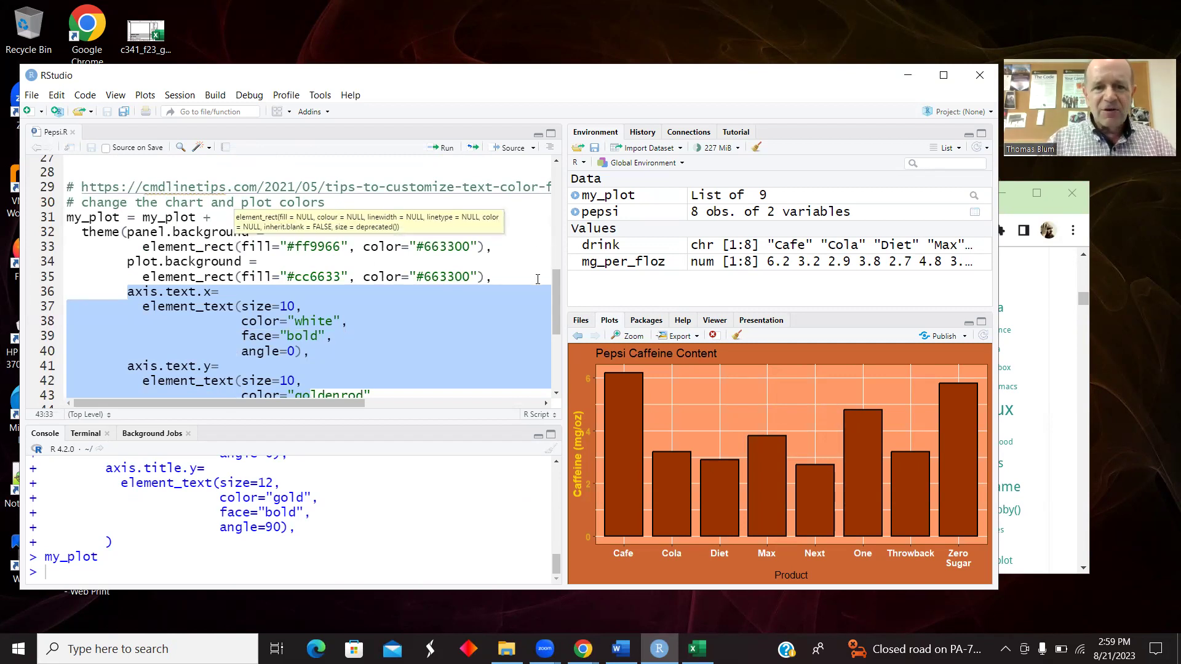
pyautogui.moveTo(558, 282); pyautogui.dragTo(574, 289)
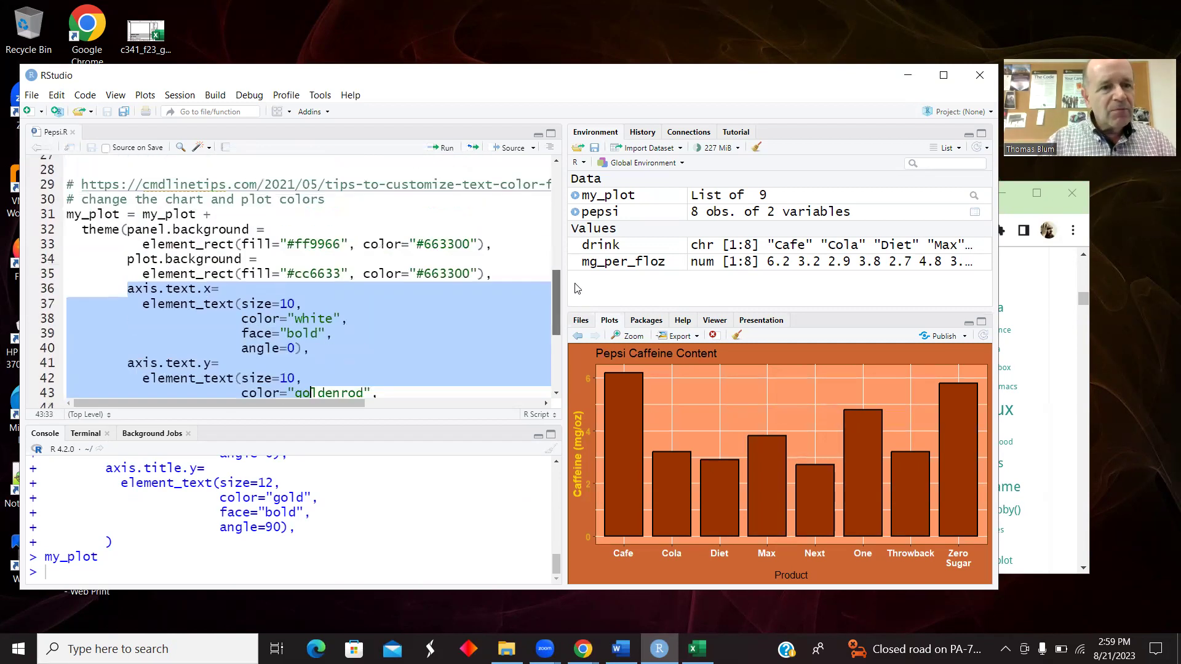
pyautogui.moveTo(152, 229); pyautogui.dragTo(244, 245)
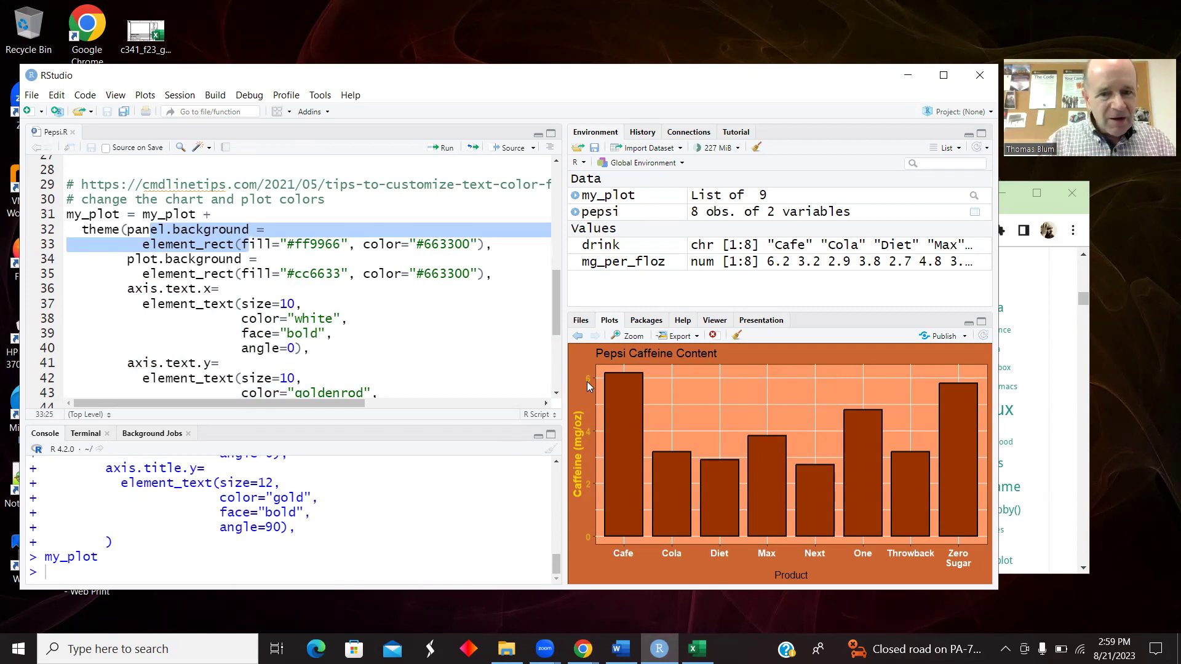
pyautogui.click(195, 304)
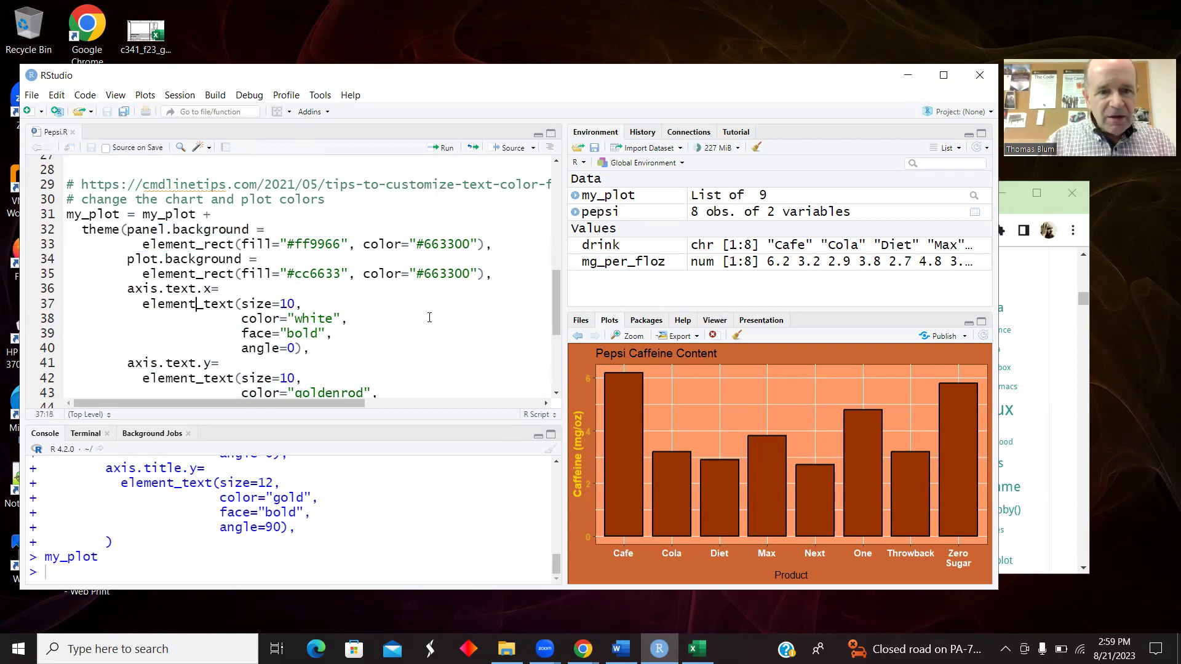
pyautogui.scroll(-1, 545, 302)
pyautogui.scroll(-1, 544, 303)
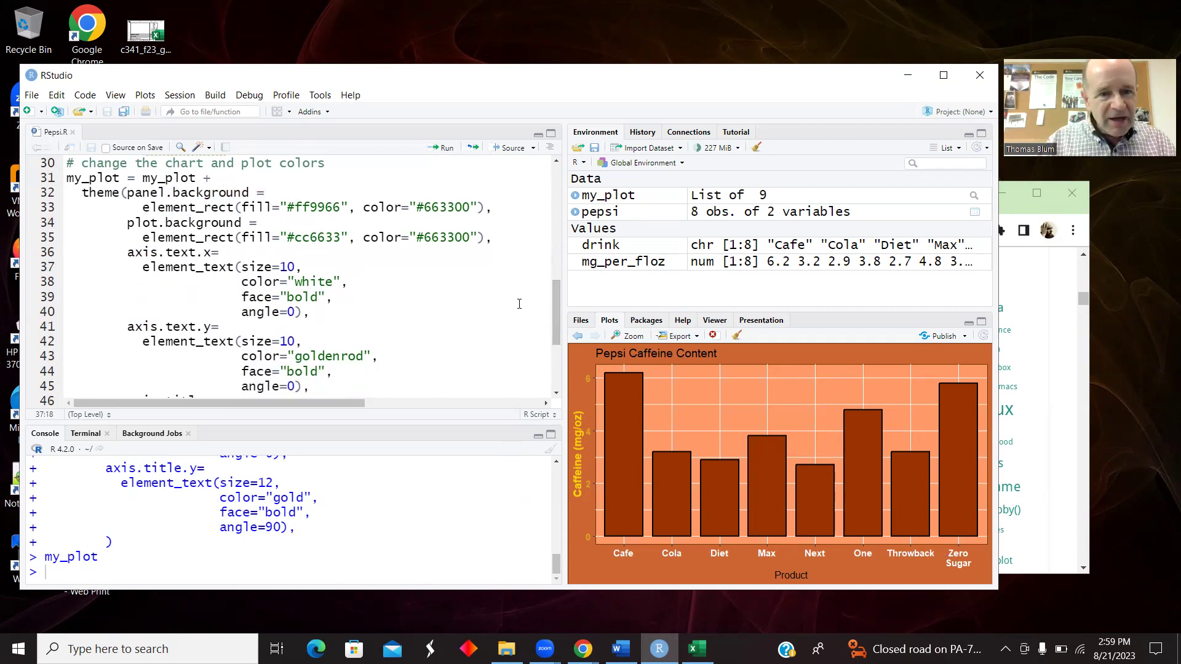
pyautogui.scroll(-3, 138, 238)
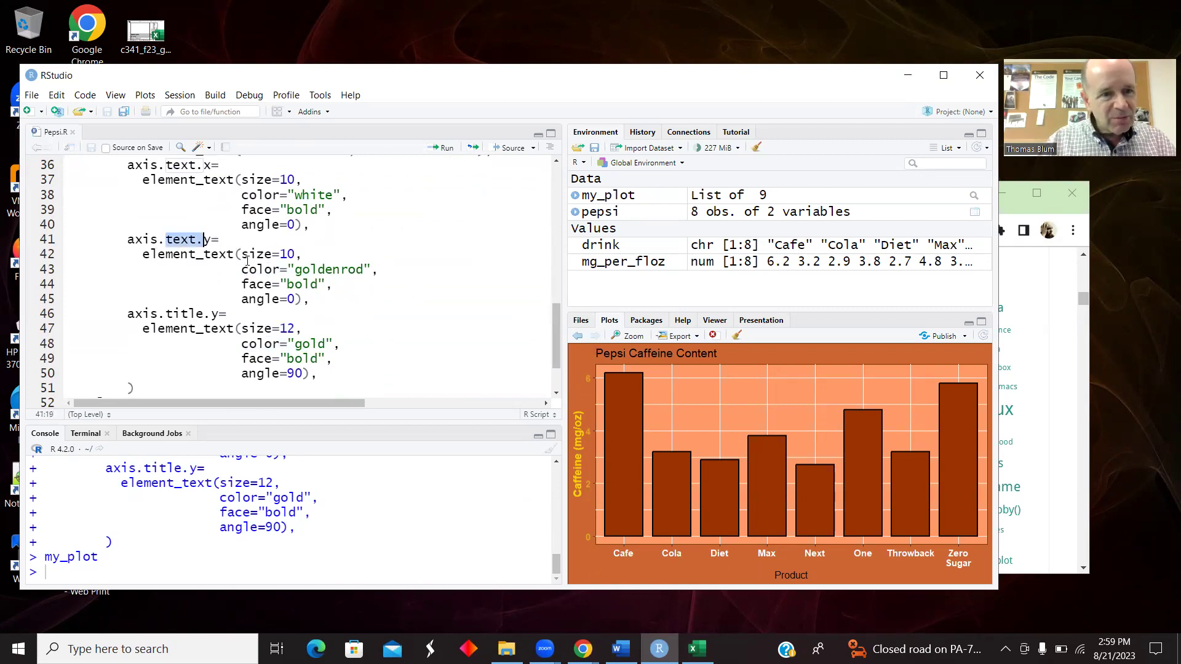
pyautogui.moveTo(157, 241); pyautogui.dragTo(242, 284)
pyautogui.moveTo(152, 314)
pyautogui.mouseDown()
pyautogui.moveTo(191, 315)
pyautogui.moveTo(274, 362)
pyautogui.mouseUp()
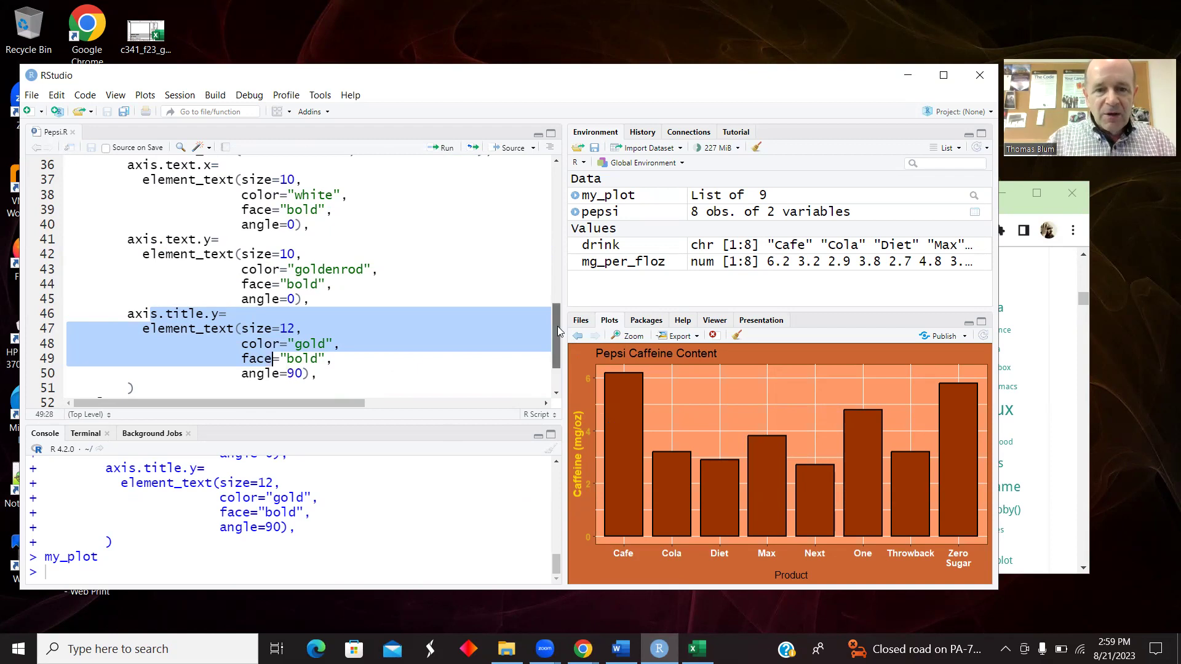
pyautogui.scroll(-2, 557, 355)
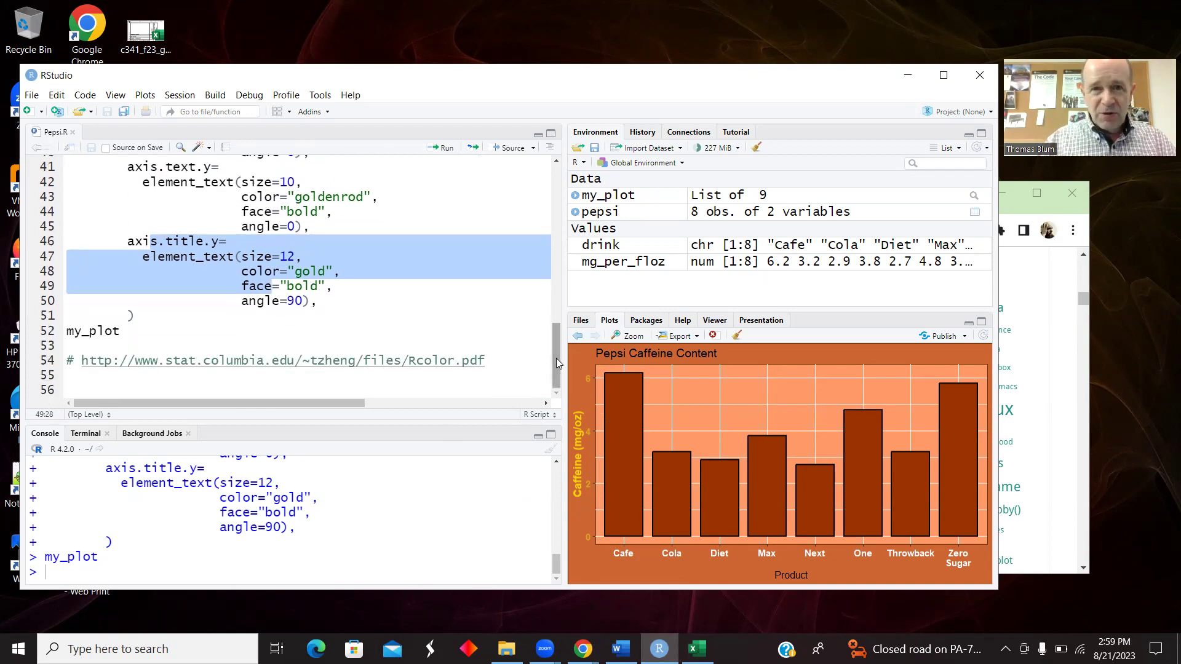